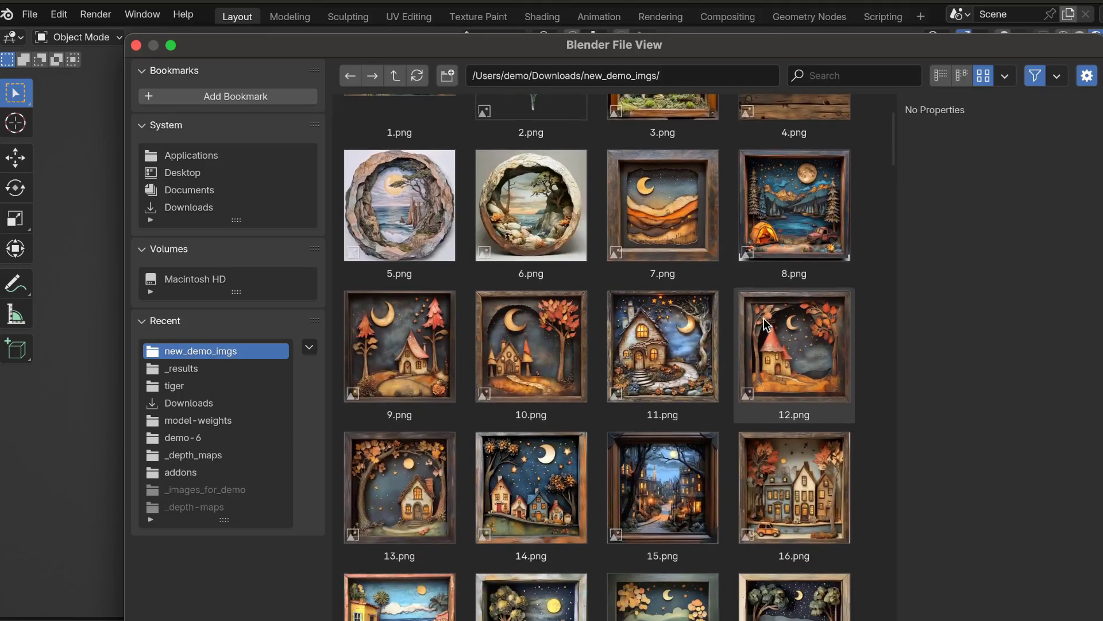
Open 12.png as a front-view zForm mesh, load its depth map and apply it to the mesh.
{"action": "double_click", "coordinate": [780, 327]}
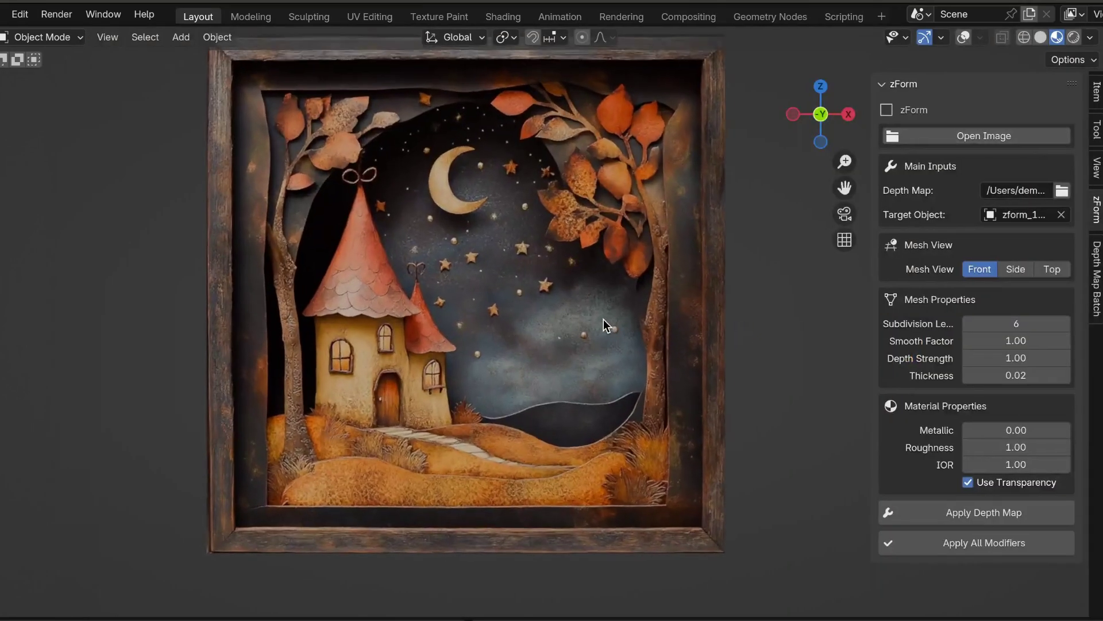
{"action": "scroll", "coordinate": [603, 319], "scroll_direction": "down", "scroll_amount": 3}
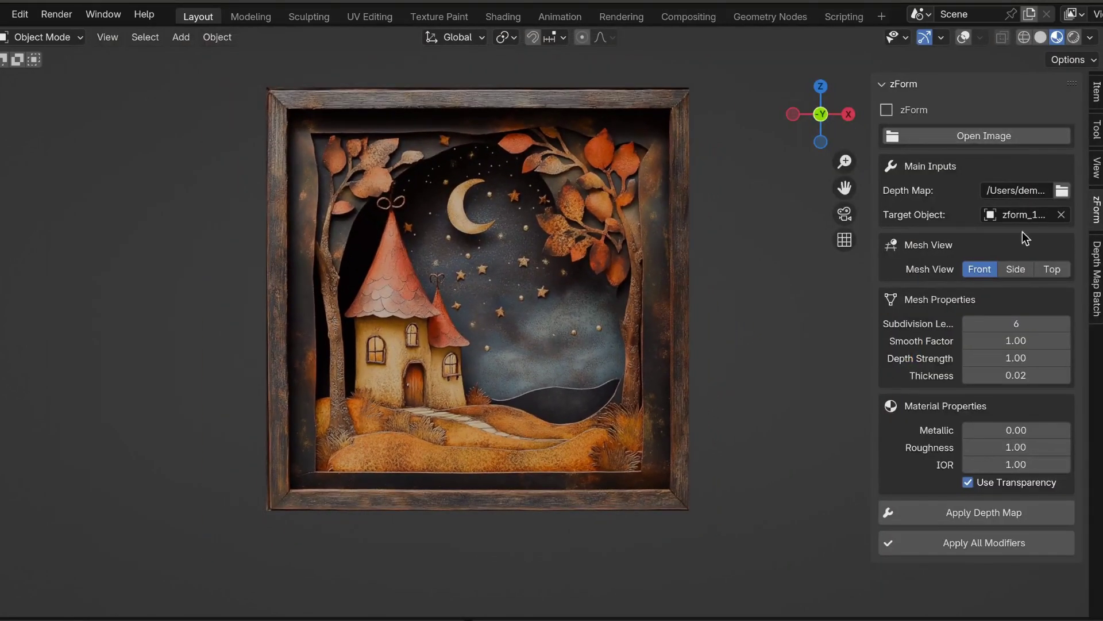
{"action": "left_click", "coordinate": [1061, 190]}
{"action": "double_click", "coordinate": [626, 463]}
{"action": "left_click", "coordinate": [961, 515]}
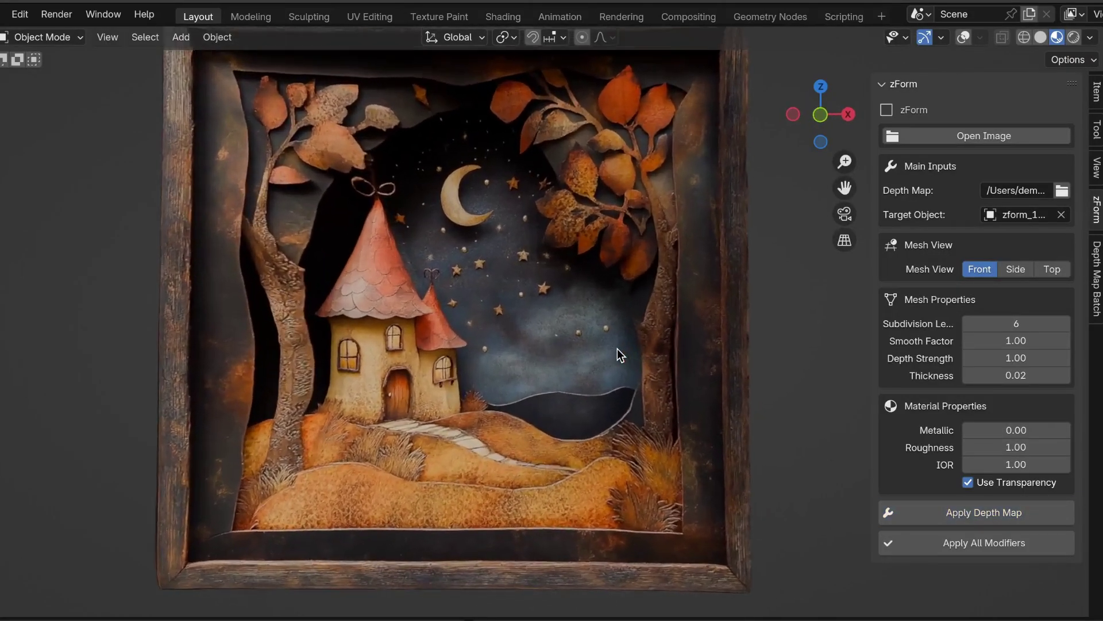
Examine the depth relief of the framed house scene from several angles, ending in the front view.
{"action": "scroll", "coordinate": [617, 349], "scroll_direction": "left", "scroll_amount": 2}
{"action": "scroll", "coordinate": [617, 348], "scroll_direction": "down", "scroll_amount": 2}
{"action": "scroll", "coordinate": [478, 256], "scroll_direction": "right", "scroll_amount": 2}
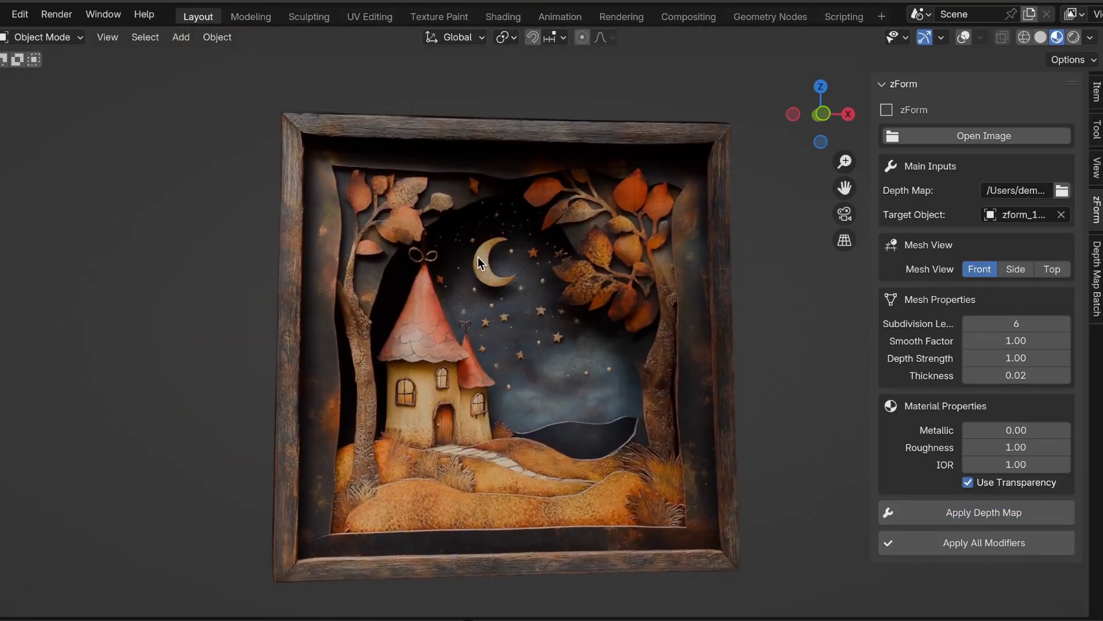
{"action": "scroll", "coordinate": [478, 256], "scroll_direction": "right", "scroll_amount": 2}
{"action": "scroll", "coordinate": [478, 256], "scroll_direction": "up", "scroll_amount": 3, "text": "ctrl"}
{"action": "scroll", "coordinate": [478, 257], "scroll_direction": "up", "scroll_amount": 4, "text": "shift"}
{"action": "key", "text": "KP_1"}
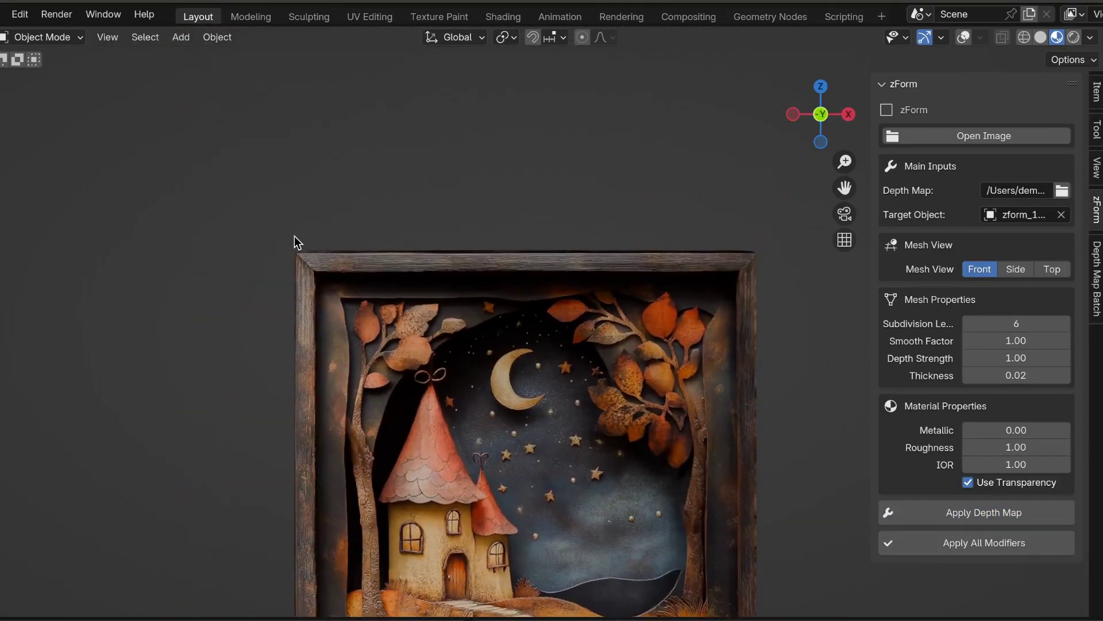
{"action": "scroll", "coordinate": [294, 237], "scroll_direction": "up", "scroll_amount": 3}
{"action": "scroll", "coordinate": [470, 281], "scroll_direction": "down", "scroll_amount": 5}
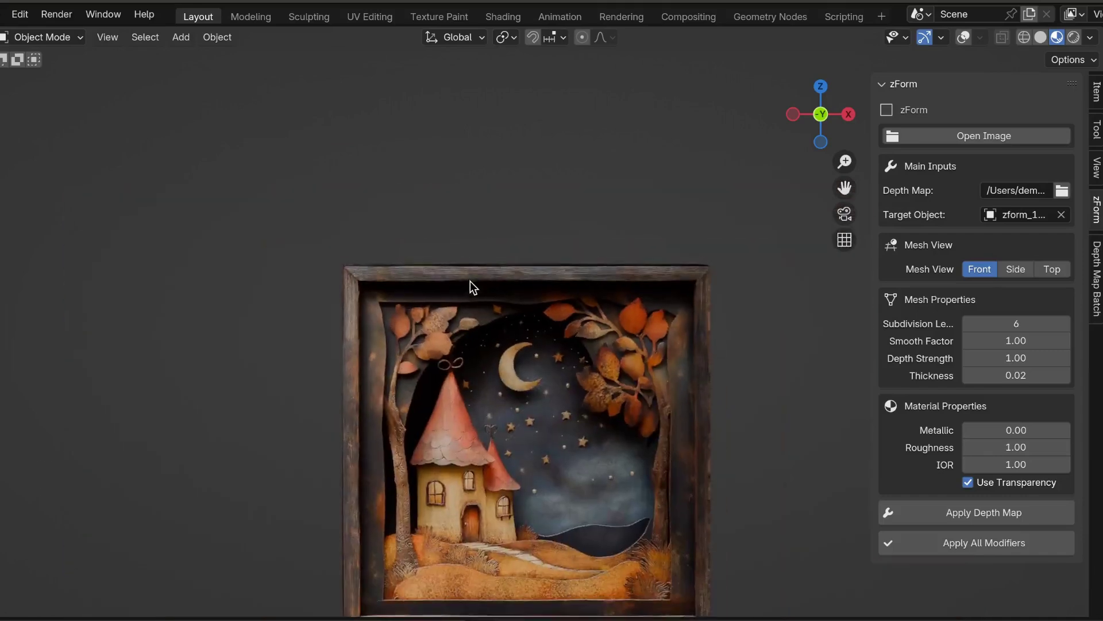
{"action": "scroll", "coordinate": [470, 281], "scroll_direction": "down", "scroll_amount": 4, "text": "shift"}
Show the viewport overlays and enable Correct Face Attributes for editing the relief mesh in Edit Mode.
{"action": "left_click", "coordinate": [963, 38]}
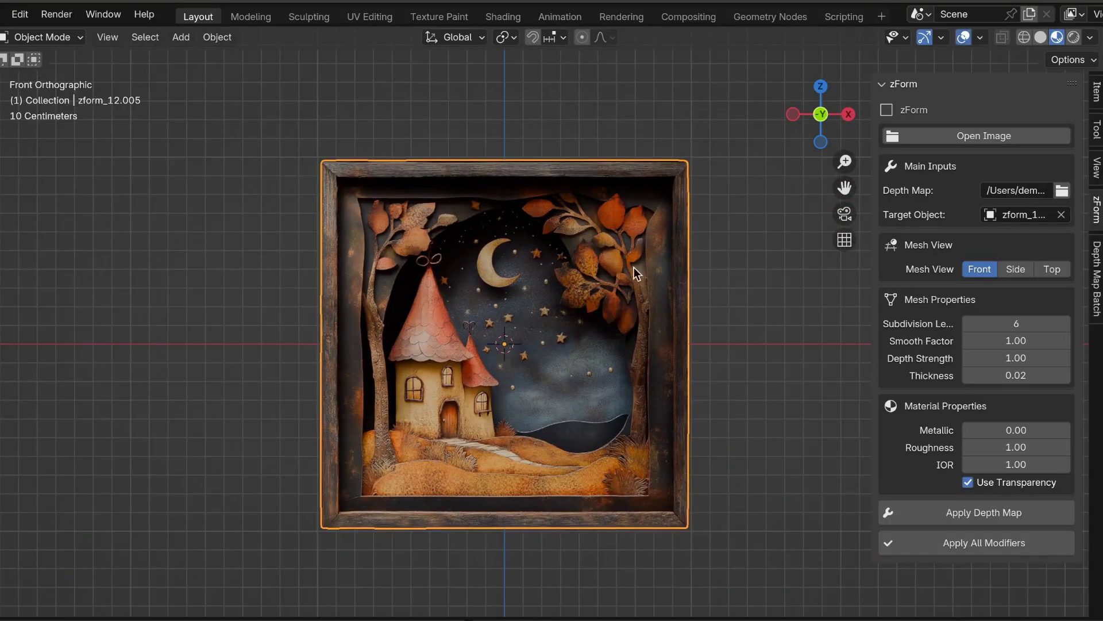
{"action": "key", "text": "Tab"}
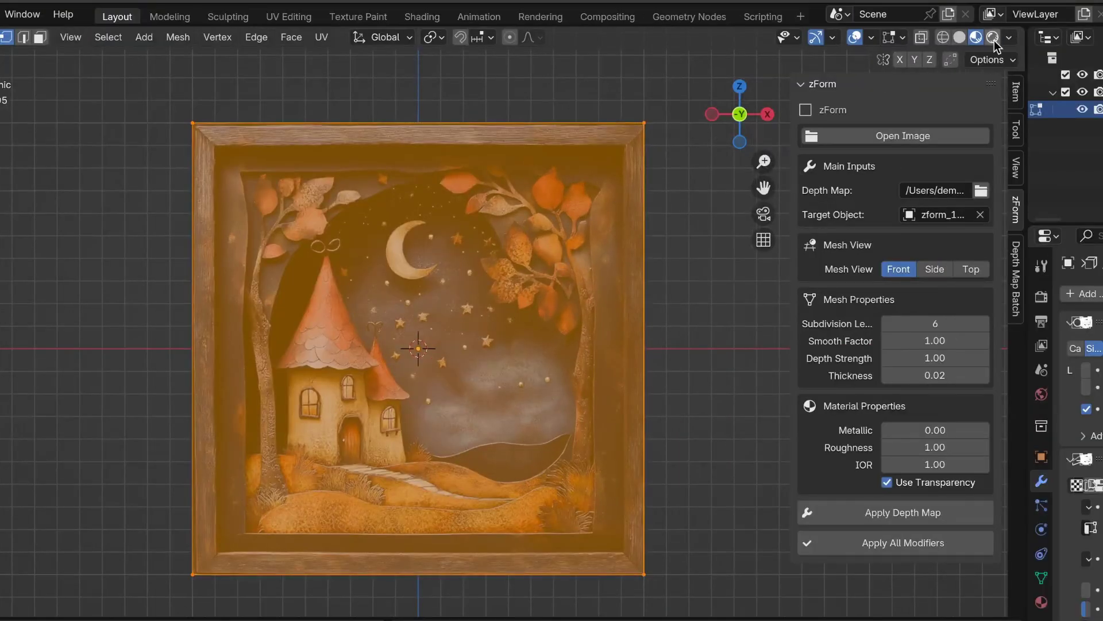
{"action": "left_click", "coordinate": [1006, 60]}
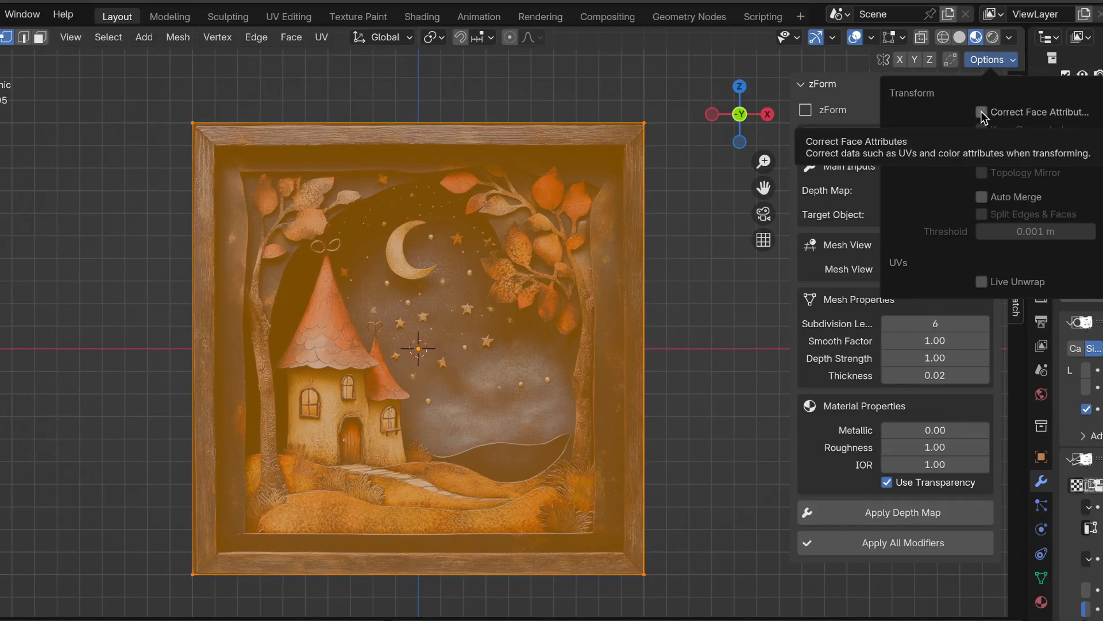
Move the two top corner vertices of the frame slightly down along Z, and return to Object Mode in front view.
{"action": "left_click_drag", "start_coordinate": [160, 96], "coordinate": [176, 121]}
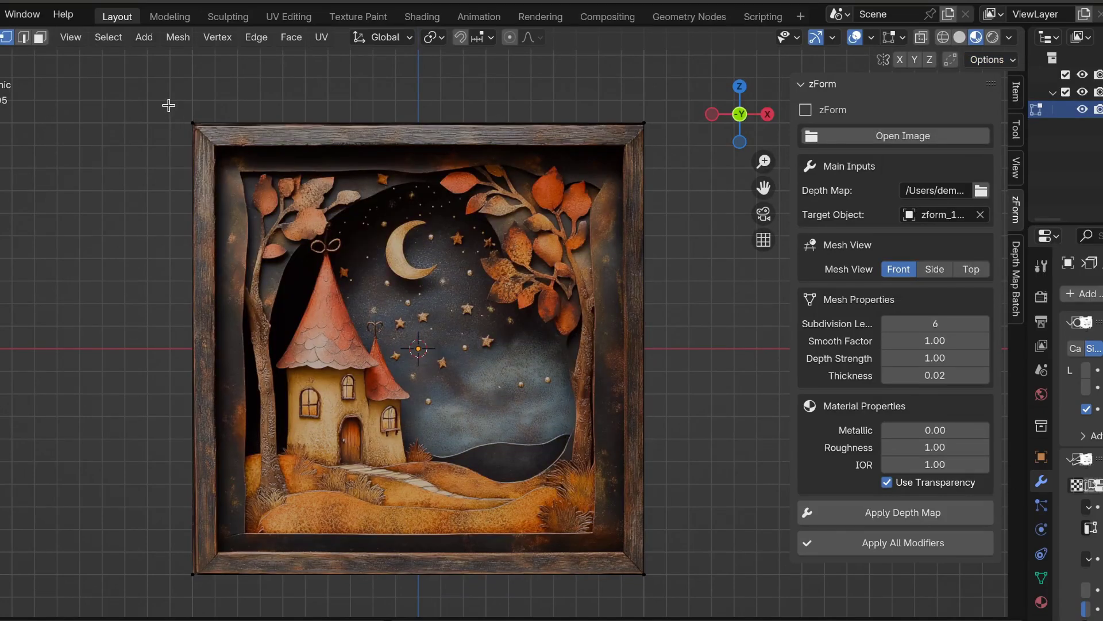
{"action": "left_click_drag", "start_coordinate": [541, 105], "coordinate": [647, 128]}
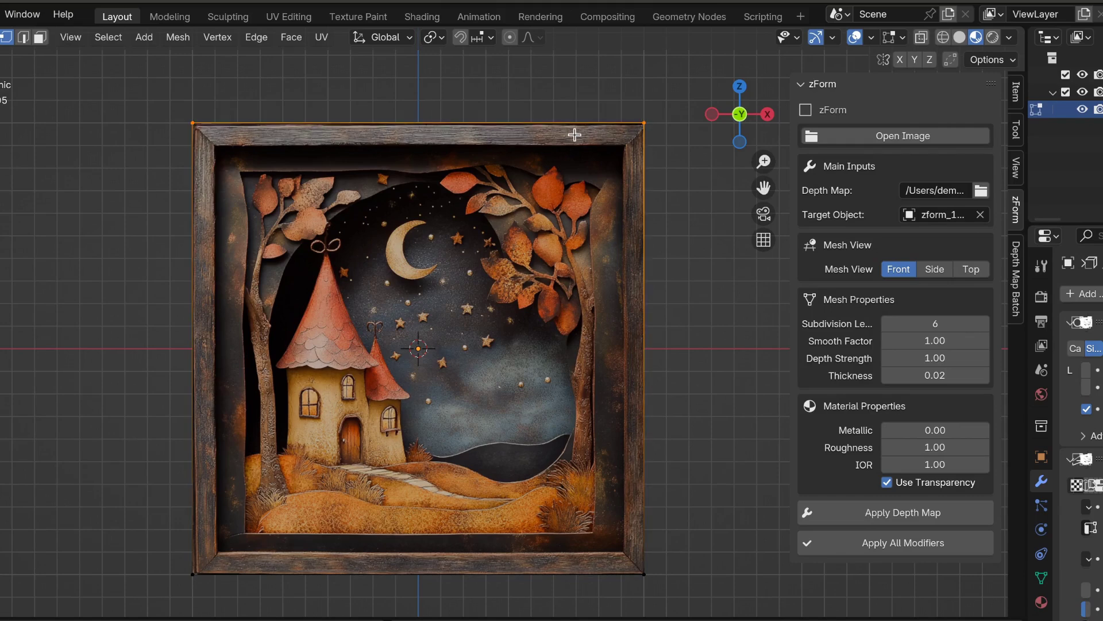
{"action": "key", "text": "g"}
{"action": "key", "text": "z"}
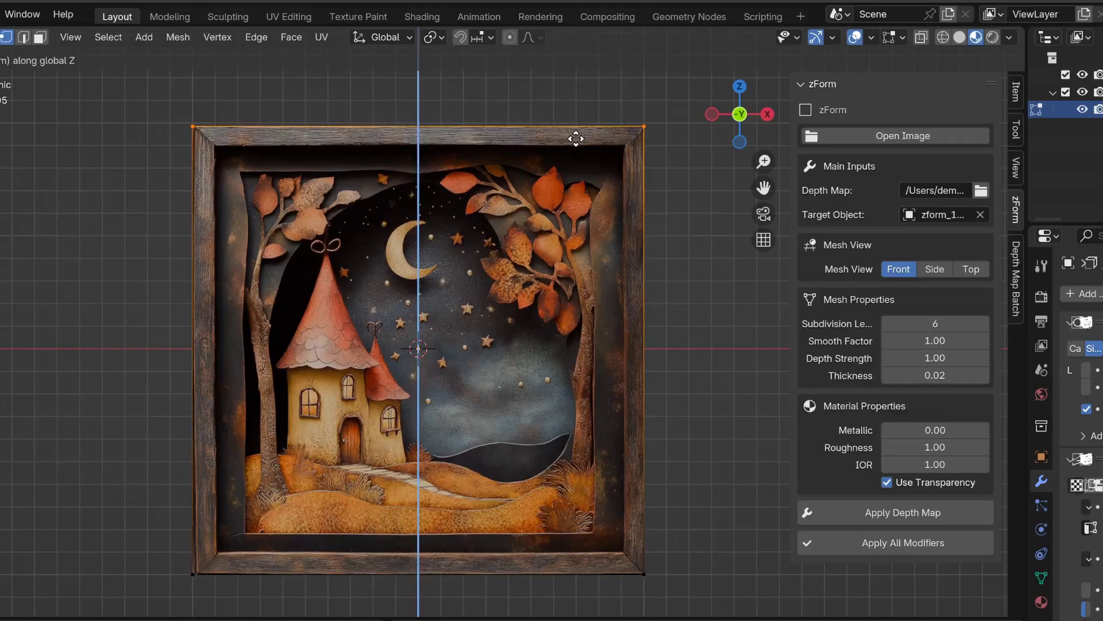
{"action": "left_click", "coordinate": [576, 139]}
{"action": "key", "text": "Tab"}
{"action": "scroll", "coordinate": [585, 145], "scroll_direction": "left", "scroll_amount": 5}
{"action": "scroll", "coordinate": [585, 146], "scroll_direction": "down", "scroll_amount": 2}
{"action": "key", "text": "KP_1"}
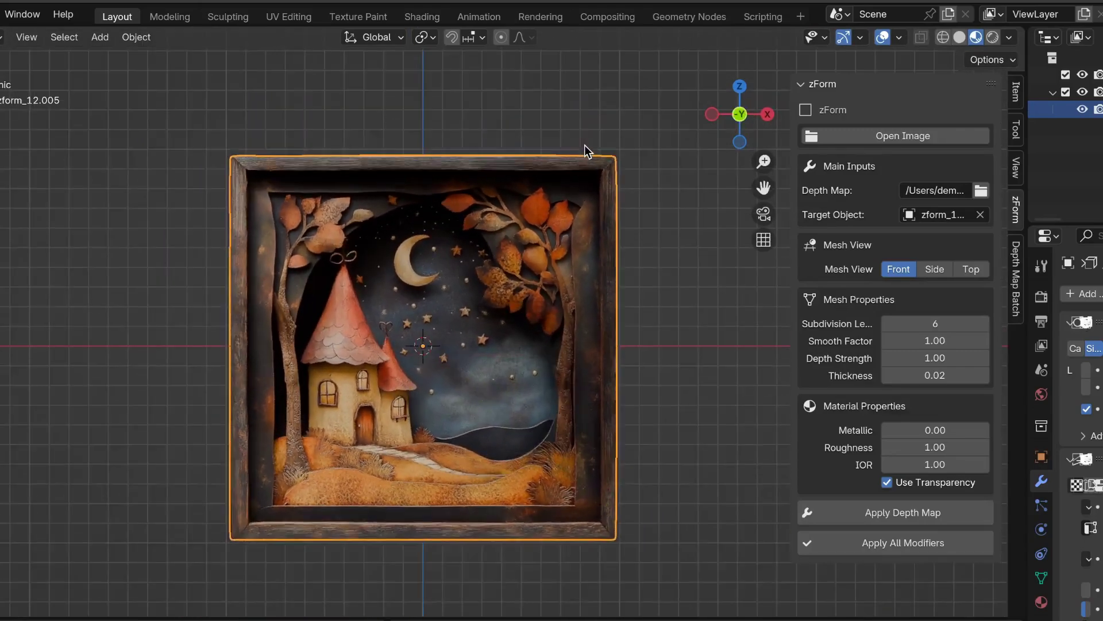
In Edit Mode, move the frame's two left corner vertices slightly inward along X.
{"action": "key", "text": "Tab"}
{"action": "left_click_drag", "start_coordinate": [206, 126], "coordinate": [235, 570]}
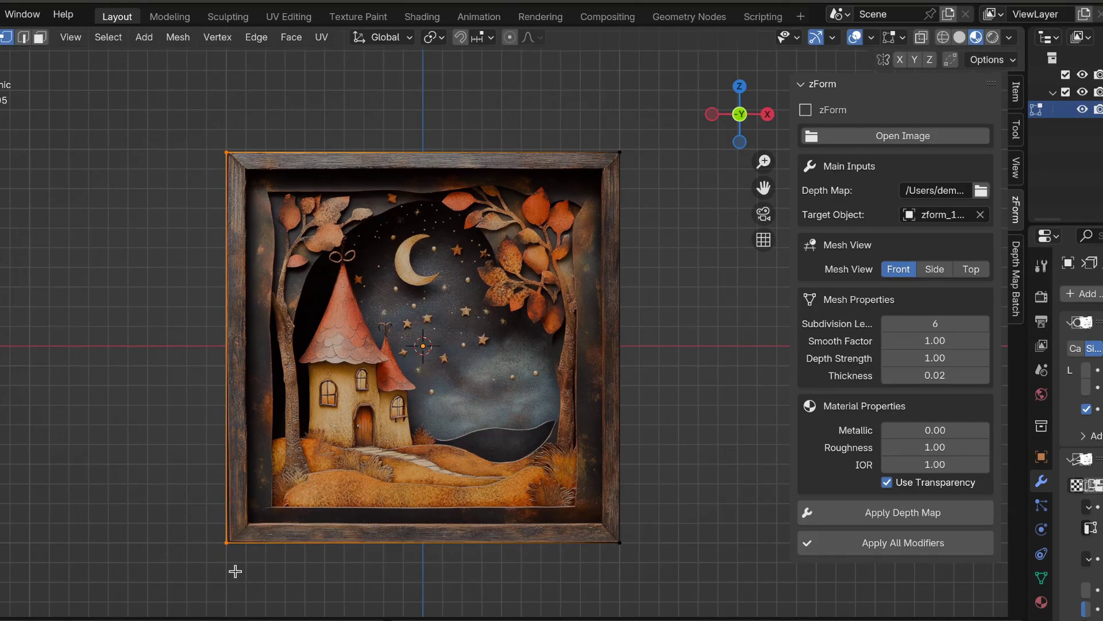
{"action": "key", "text": "g"}
{"action": "key", "text": "x"}
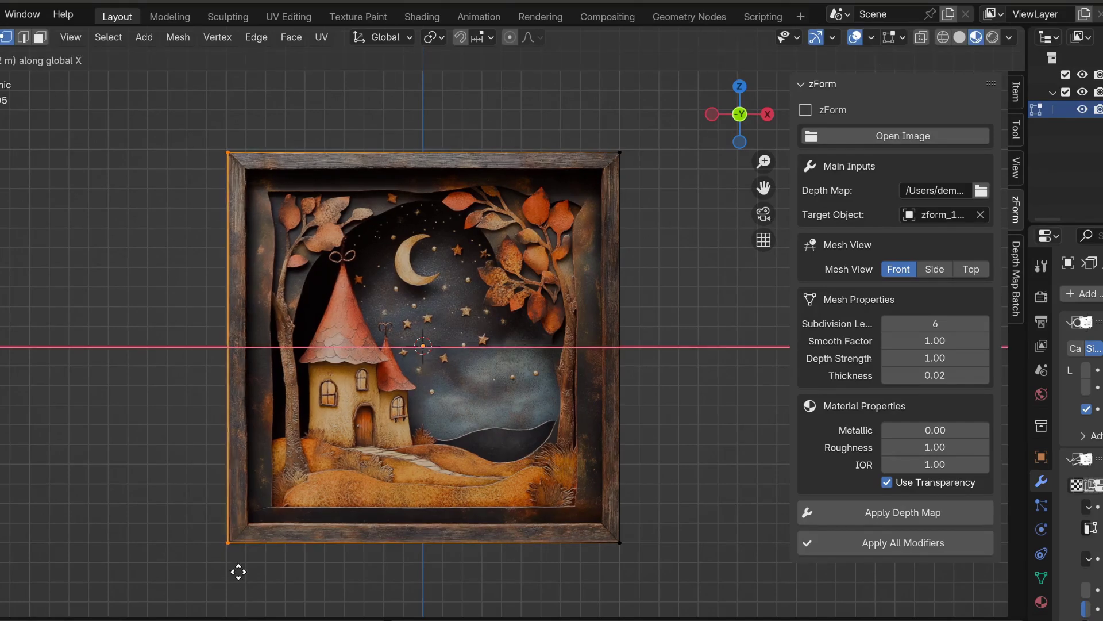
{"action": "left_click", "coordinate": [238, 571]}
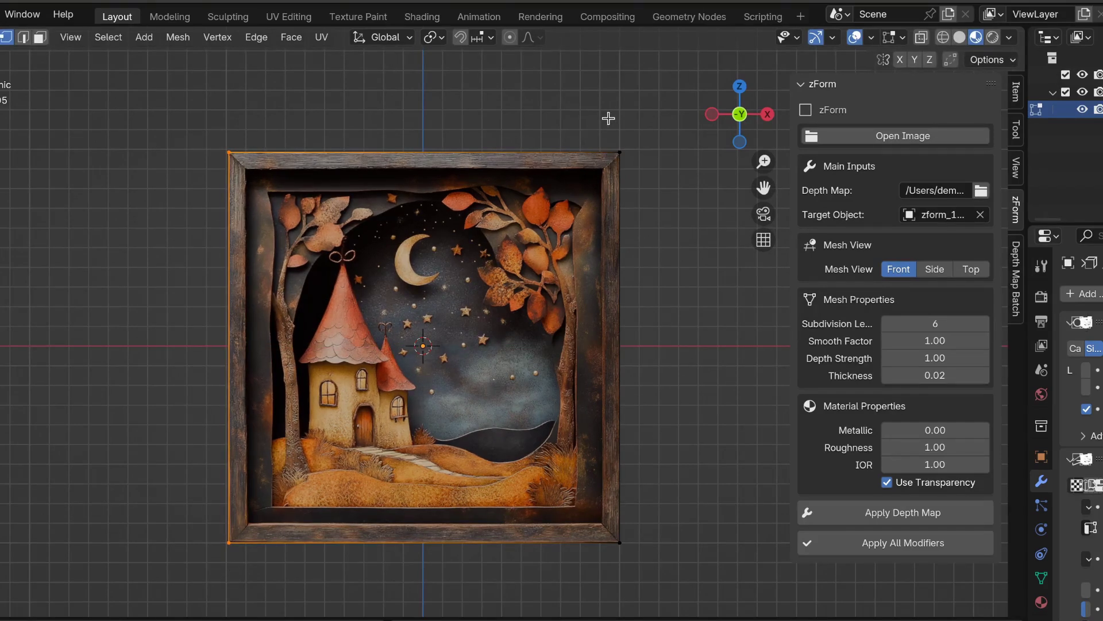
Move the frame's two right corner vertices slightly inward along X.
{"action": "left_click_drag", "start_coordinate": [609, 117], "coordinate": [638, 583]}
{"action": "key", "text": "g"}
{"action": "key", "text": "x"}
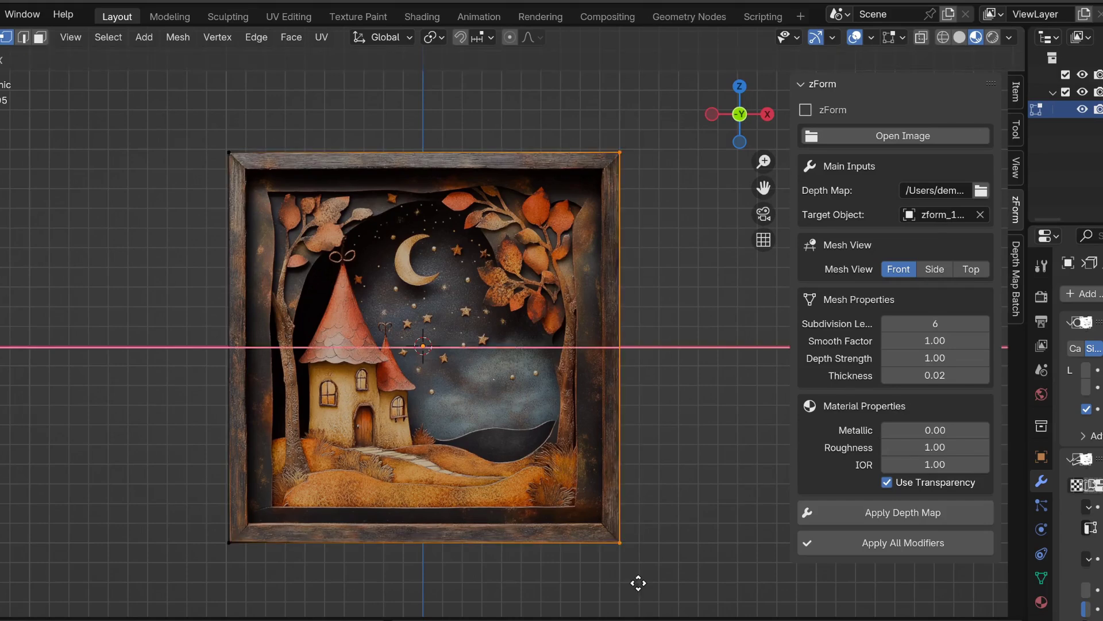
{"action": "left_click", "coordinate": [636, 584]}
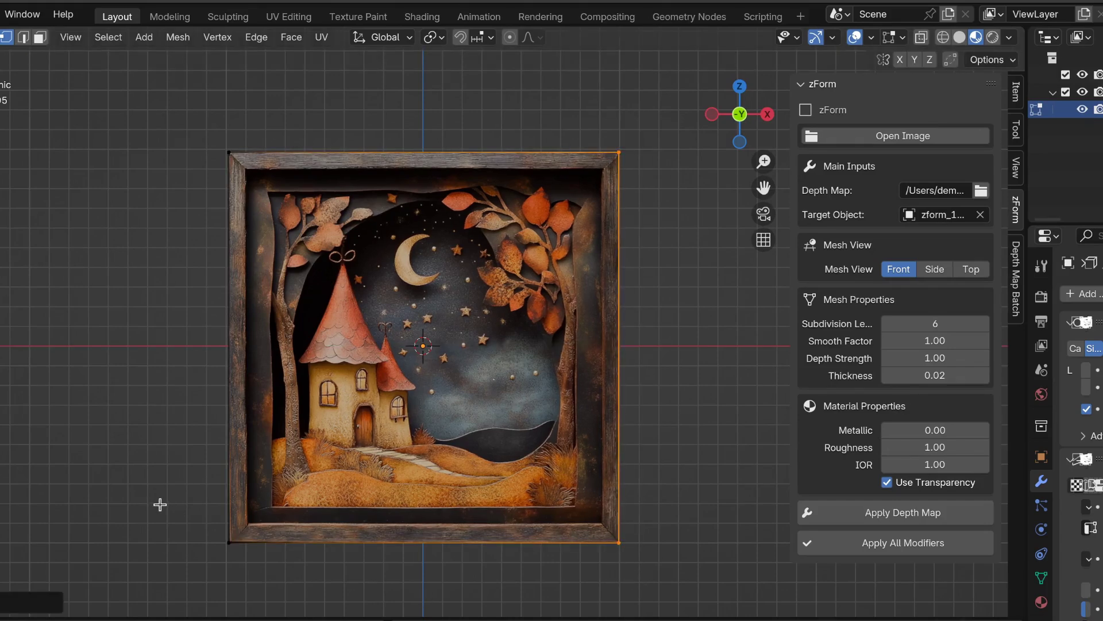
Move the frame's two bottom corner vertices slightly up along Z and leave Edit Mode.
{"action": "left_click_drag", "start_coordinate": [159, 505], "coordinate": [678, 604]}
{"action": "key", "text": "g"}
{"action": "key", "text": "z"}
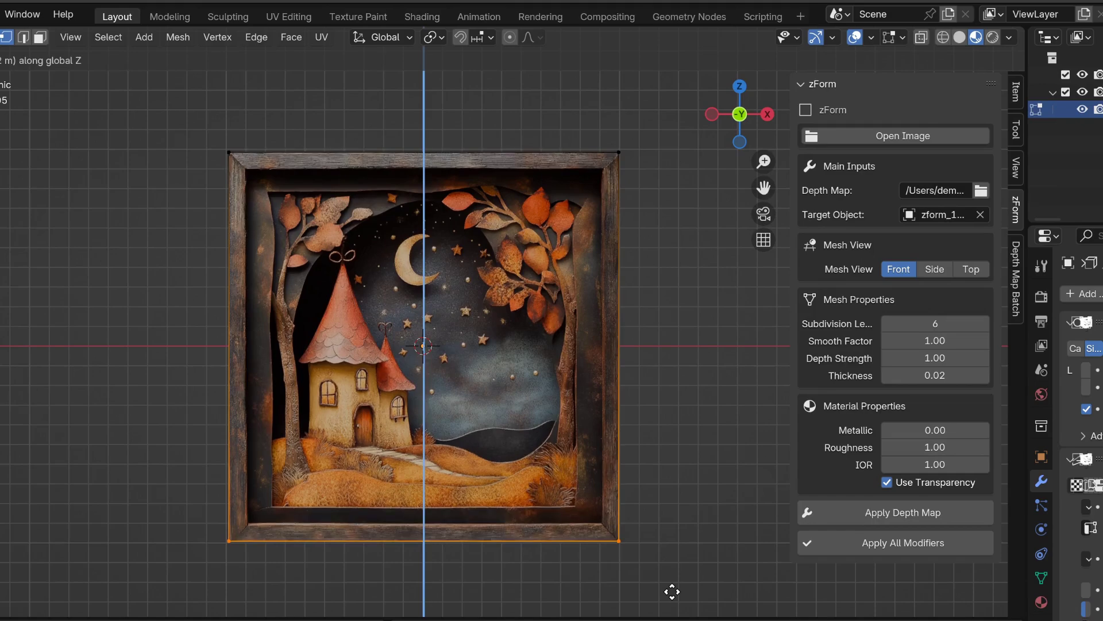
{"action": "left_click", "coordinate": [672, 591]}
{"action": "key", "text": "Tab"}
Examine the trimmed frame edges and the depth of the house relief up close from different angles.
{"action": "scroll", "coordinate": [476, 422], "scroll_direction": "left", "scroll_amount": 5}
{"action": "scroll", "coordinate": [476, 422], "scroll_direction": "up", "scroll_amount": 5}
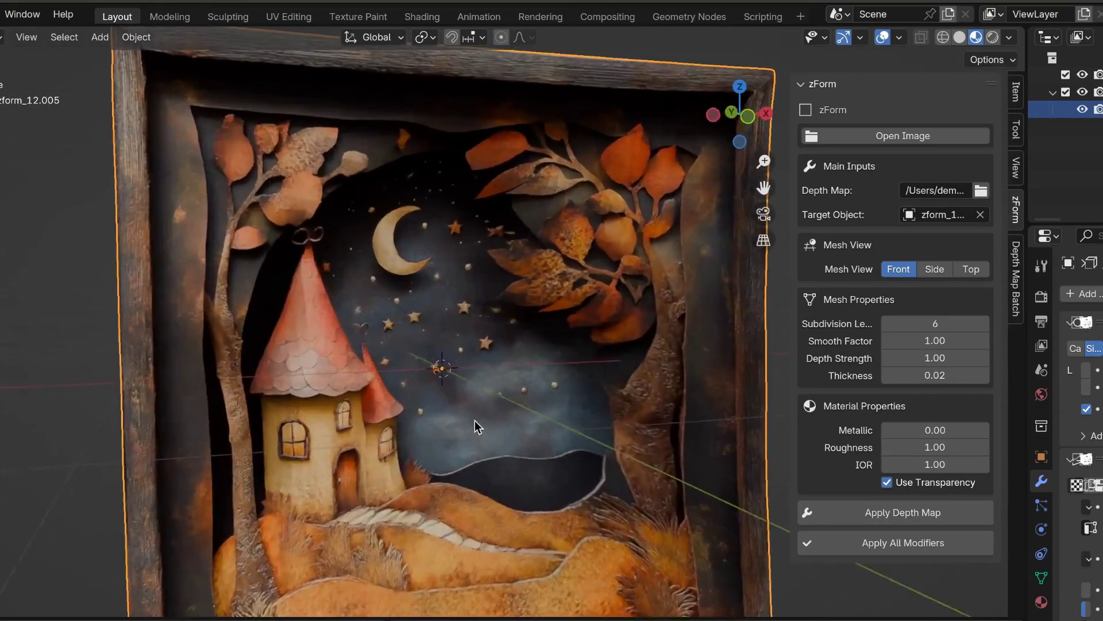
{"action": "scroll", "coordinate": [476, 414], "scroll_direction": "down", "scroll_amount": 5}
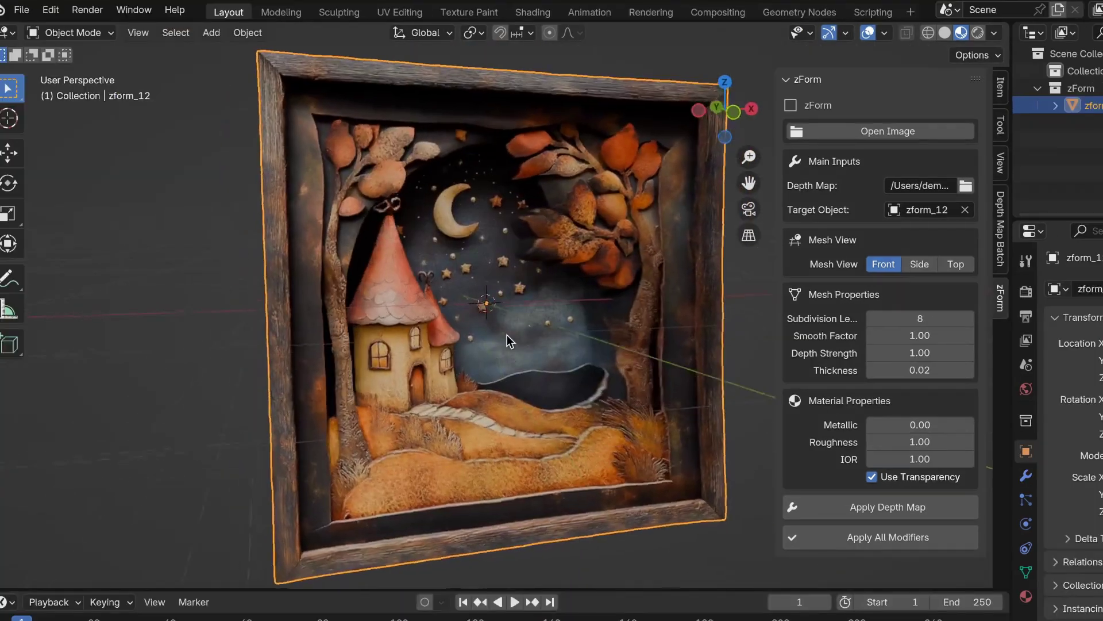
{"action": "scroll", "coordinate": [507, 335], "scroll_direction": "left", "scroll_amount": 5}
{"action": "scroll", "coordinate": [507, 335], "scroll_direction": "up", "scroll_amount": 5}
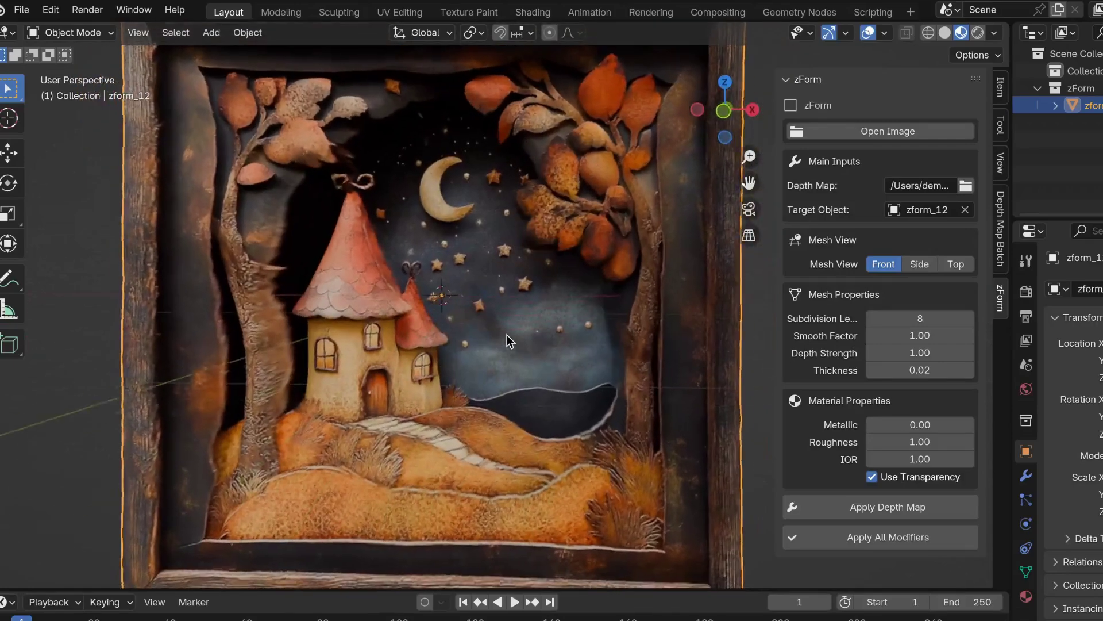
{"action": "scroll", "coordinate": [506, 335], "scroll_direction": "left", "scroll_amount": 5}
{"action": "scroll", "coordinate": [507, 334], "scroll_direction": "down", "scroll_amount": 5}
{"action": "scroll", "coordinate": [507, 335], "scroll_direction": "up", "scroll_amount": 5}
{"action": "scroll", "coordinate": [506, 334], "scroll_direction": "right", "scroll_amount": 5}
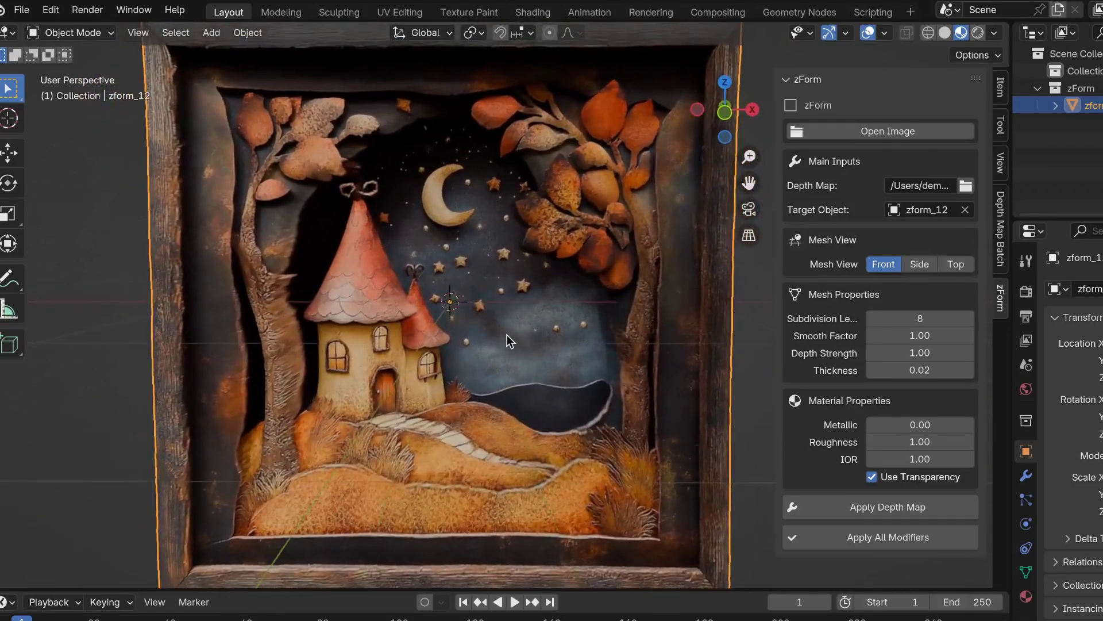
{"action": "scroll", "coordinate": [482, 317], "scroll_direction": "down", "scroll_amount": 3}
{"action": "scroll", "coordinate": [482, 317], "scroll_direction": "left", "scroll_amount": 5}
{"action": "scroll", "coordinate": [482, 317], "scroll_direction": "right", "scroll_amount": 5}
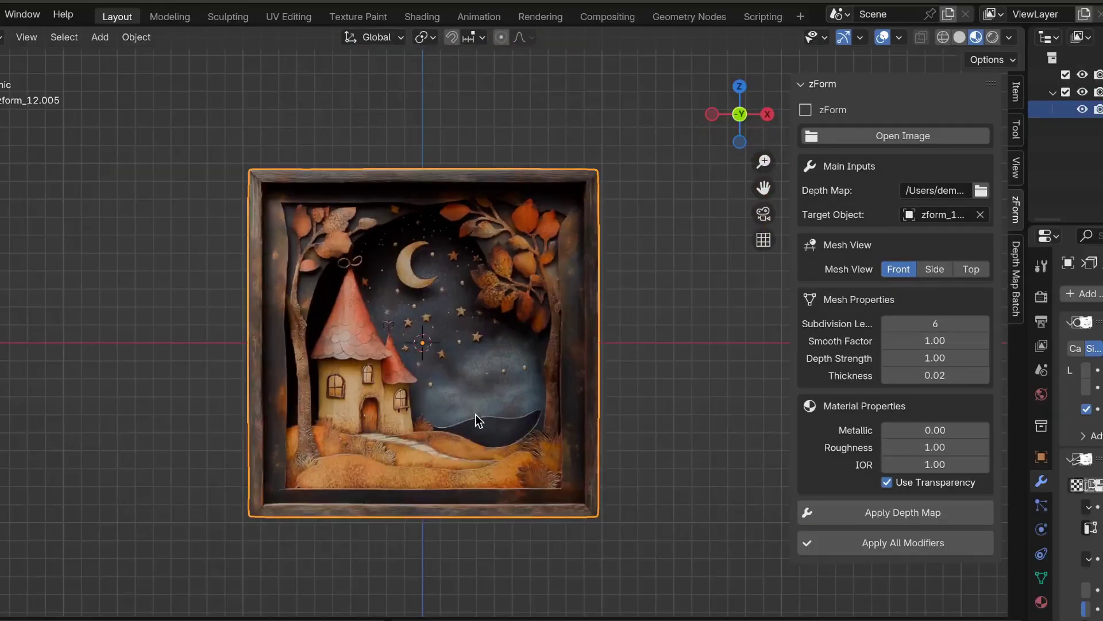
Delete the house relief and open 24.png as a new zForm mesh.
{"action": "key", "text": "x"}
{"action": "left_click", "coordinate": [476, 415]}
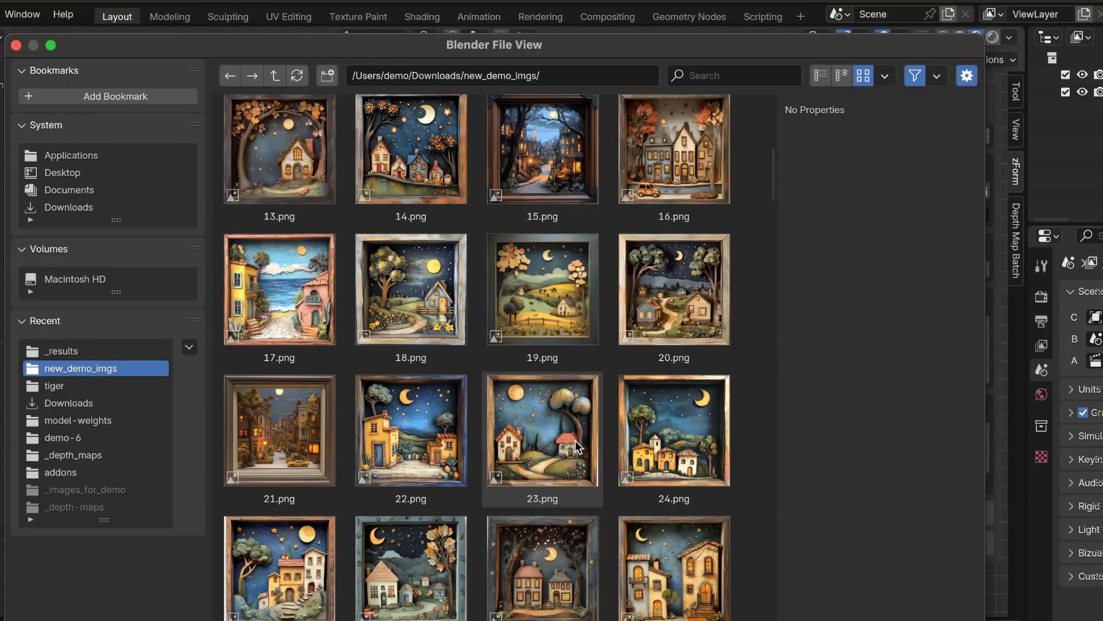
{"action": "scroll", "coordinate": [574, 440], "scroll_direction": "down", "scroll_amount": 2}
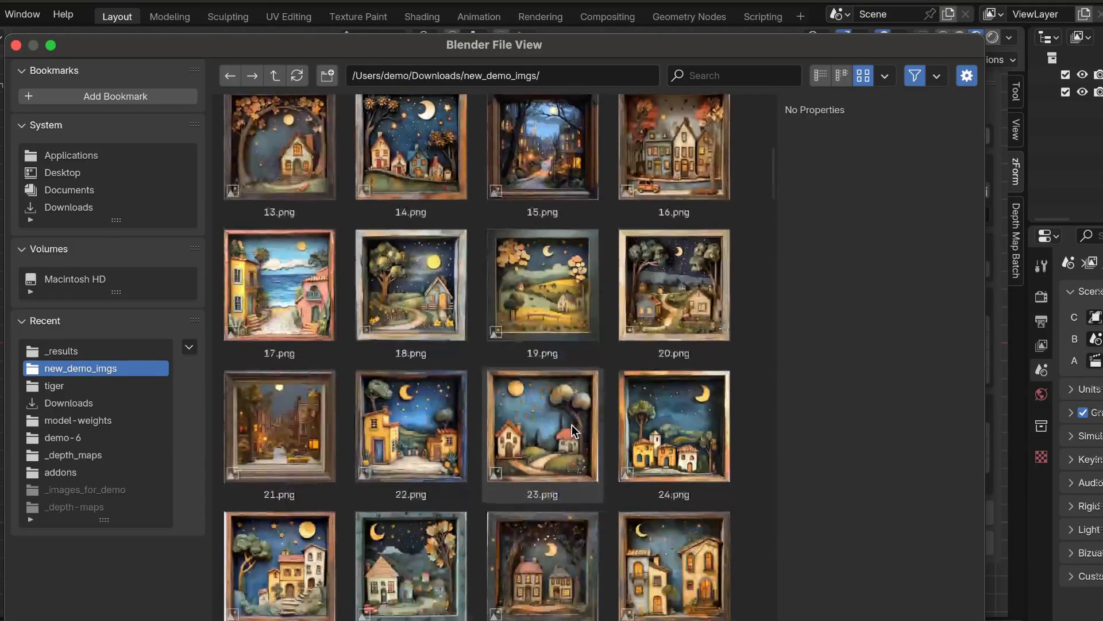
{"action": "left_click", "coordinate": [698, 402]}
{"action": "double_click", "coordinate": [699, 409]}
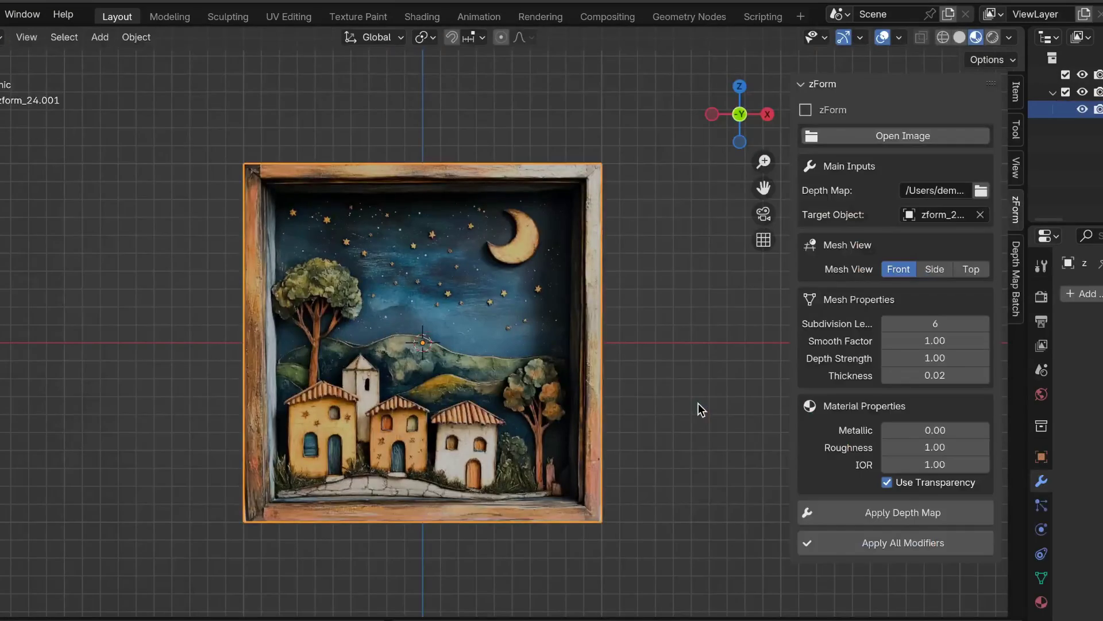
Load 24_depth.jpg as the depth map and apply it to the new village mesh.
{"action": "left_click", "coordinate": [980, 190]}
{"action": "scroll", "coordinate": [634, 440], "scroll_direction": "down", "scroll_amount": 10}
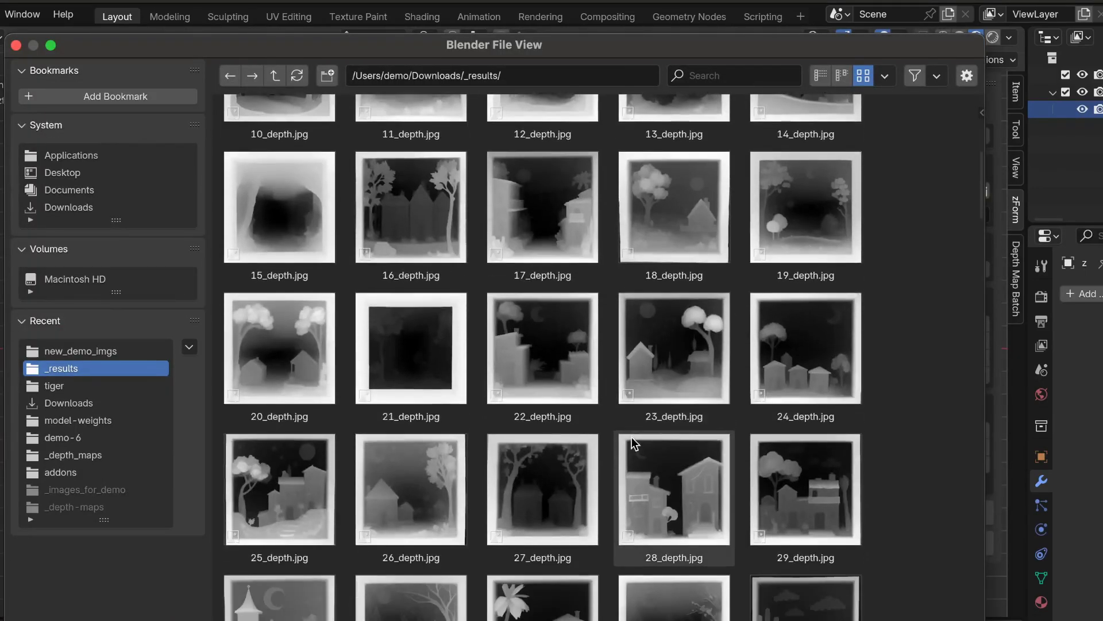
{"action": "left_click", "coordinate": [807, 351]}
{"action": "double_click", "coordinate": [807, 352]}
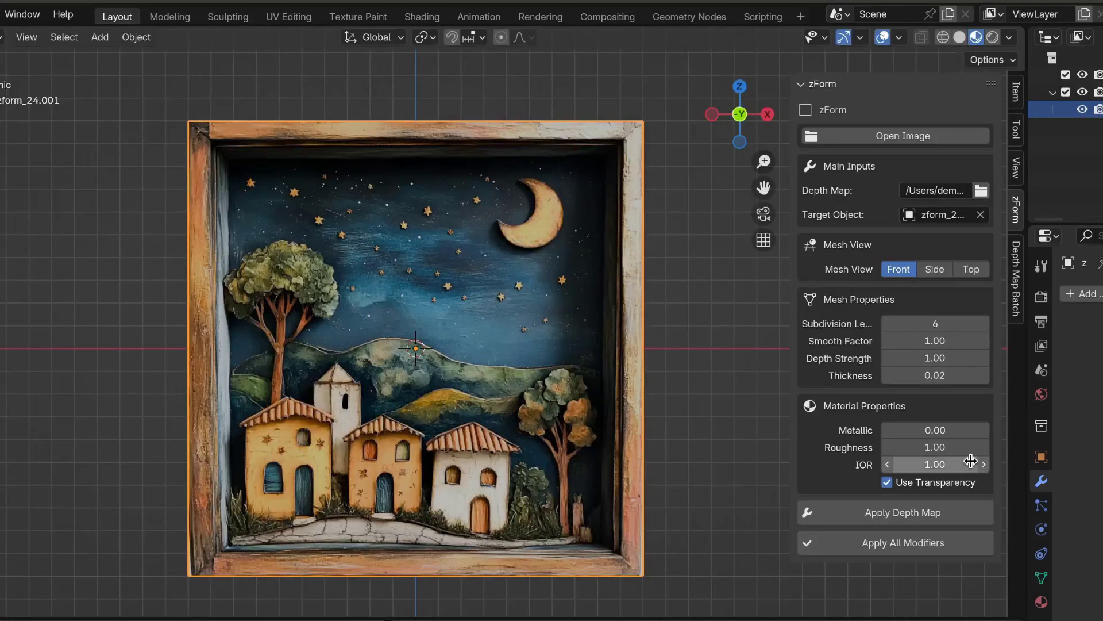
{"action": "left_click", "coordinate": [940, 515]}
Inspect the village relief's depth and its frame edges from several angles.
{"action": "scroll", "coordinate": [487, 441], "scroll_direction": "left", "scroll_amount": 5}
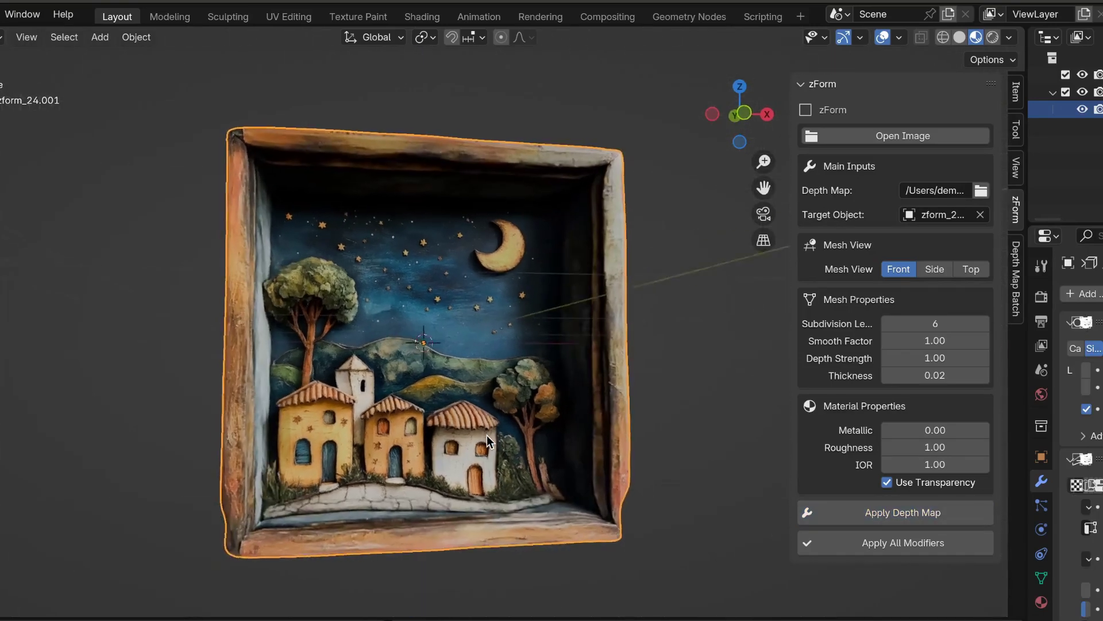
{"action": "scroll", "coordinate": [487, 435], "scroll_direction": "left", "scroll_amount": 2}
{"action": "scroll", "coordinate": [487, 436], "scroll_direction": "right", "scroll_amount": 5}
{"action": "scroll", "coordinate": [487, 435], "scroll_direction": "down", "scroll_amount": 3}
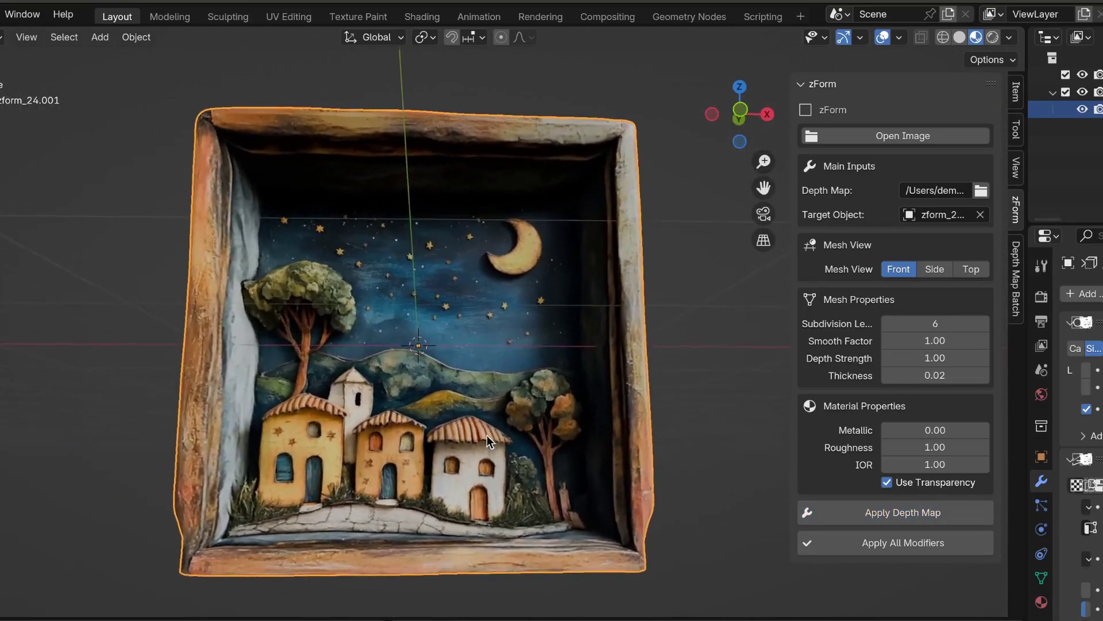
{"action": "scroll", "coordinate": [487, 435], "scroll_direction": "left", "scroll_amount": 4}
{"action": "scroll", "coordinate": [487, 436], "scroll_direction": "right", "scroll_amount": 3}
{"action": "scroll", "coordinate": [488, 435], "scroll_direction": "left", "scroll_amount": 1}
{"action": "scroll", "coordinate": [487, 436], "scroll_direction": "up", "scroll_amount": 2}
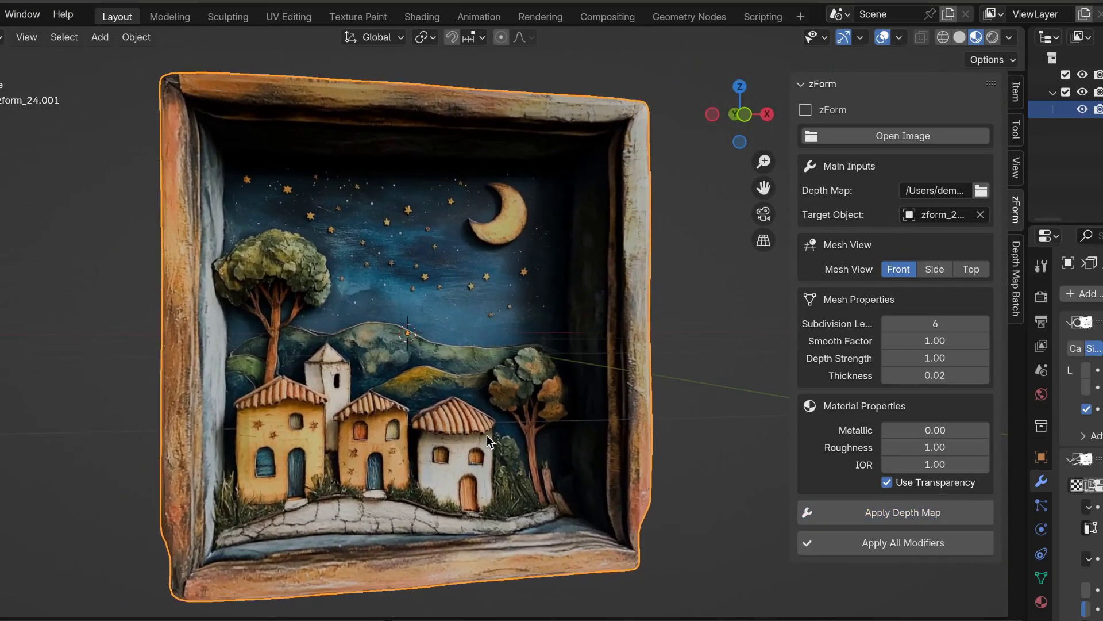
Set the village relief's subdivision level to 8 and its depth strength to 0.8.
{"action": "scroll", "coordinate": [567, 435], "scroll_direction": "left", "scroll_amount": 1, "text": "shift"}
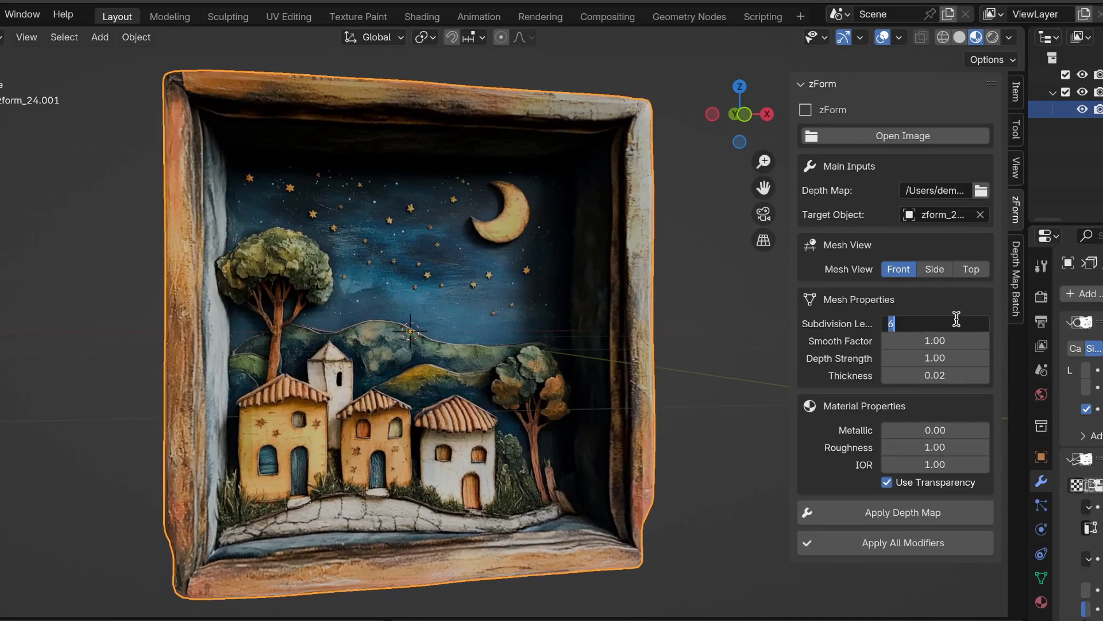
{"action": "type", "text": "8"}
{"action": "key", "text": "Return"}
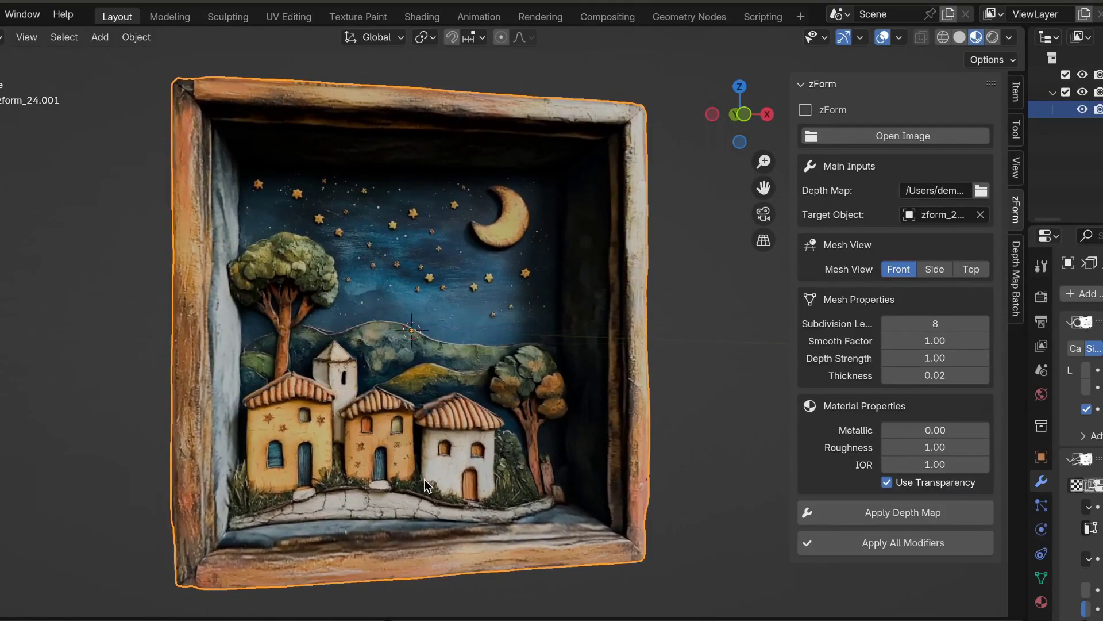
{"action": "left_click", "coordinate": [932, 356]}
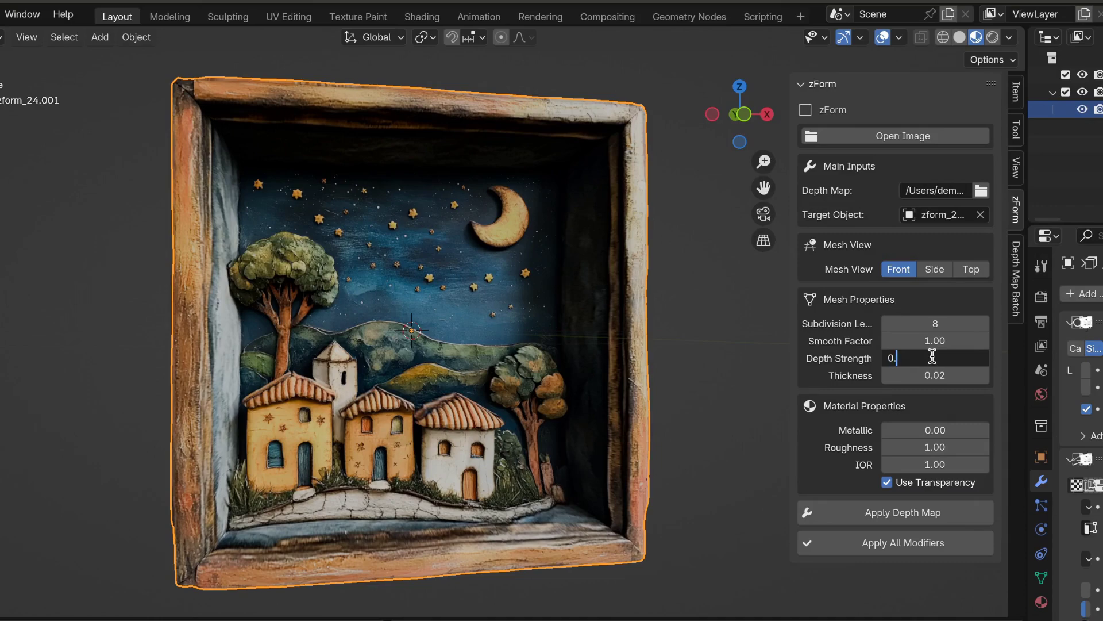
{"action": "type", "text": "0.8"}
{"action": "key", "text": "Return"}
Examine the village relief's depth at the new strength by orbiting around its front.
{"action": "scroll", "coordinate": [521, 443], "scroll_direction": "right", "scroll_amount": 5}
{"action": "scroll", "coordinate": [522, 444], "scroll_direction": "left", "scroll_amount": 5}
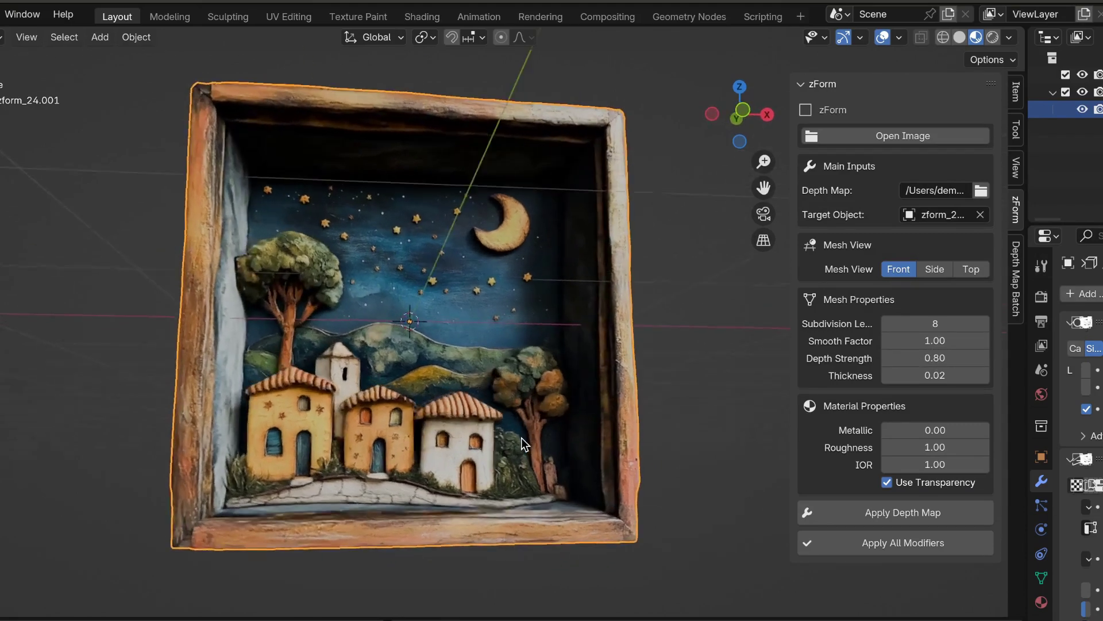
{"action": "scroll", "coordinate": [522, 443], "scroll_direction": "right", "scroll_amount": 5}
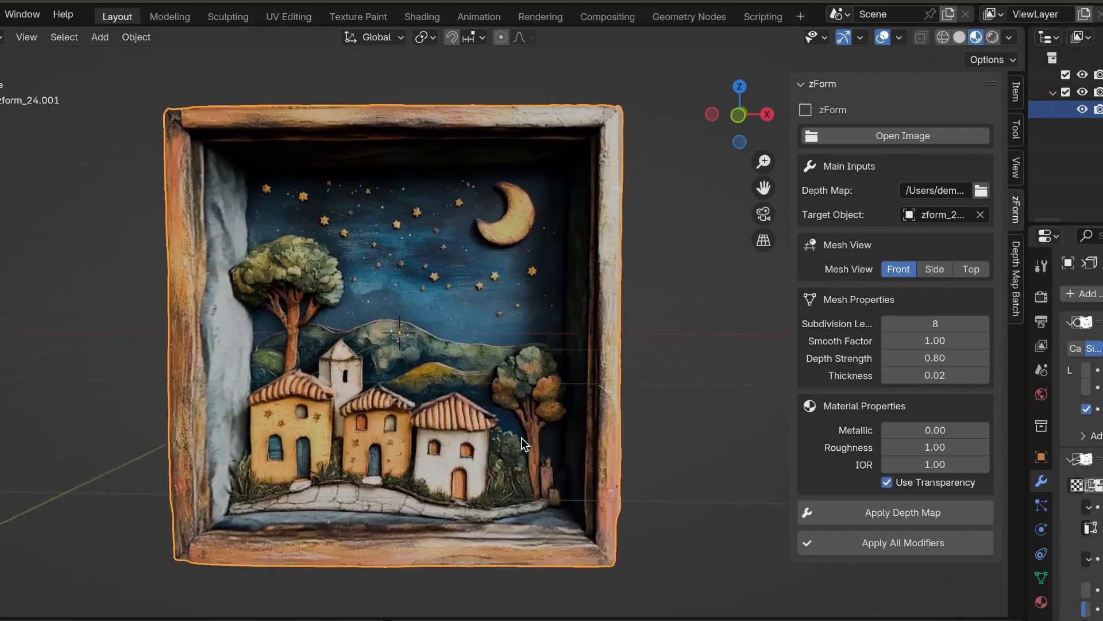
{"action": "scroll", "coordinate": [522, 444], "scroll_direction": "left", "scroll_amount": 5}
{"action": "scroll", "coordinate": [522, 444], "scroll_direction": "down", "scroll_amount": 2}
{"action": "scroll", "coordinate": [522, 438], "scroll_direction": "left", "scroll_amount": 2}
{"action": "scroll", "coordinate": [521, 438], "scroll_direction": "up", "scroll_amount": 2}
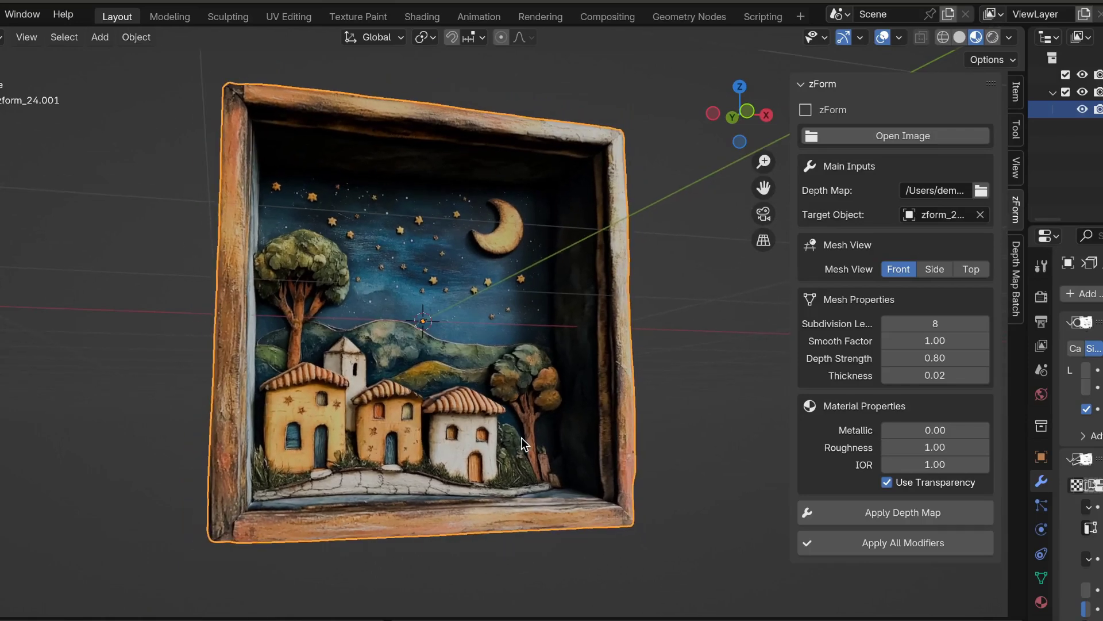
{"action": "scroll", "coordinate": [522, 438], "scroll_direction": "right", "scroll_amount": 3}
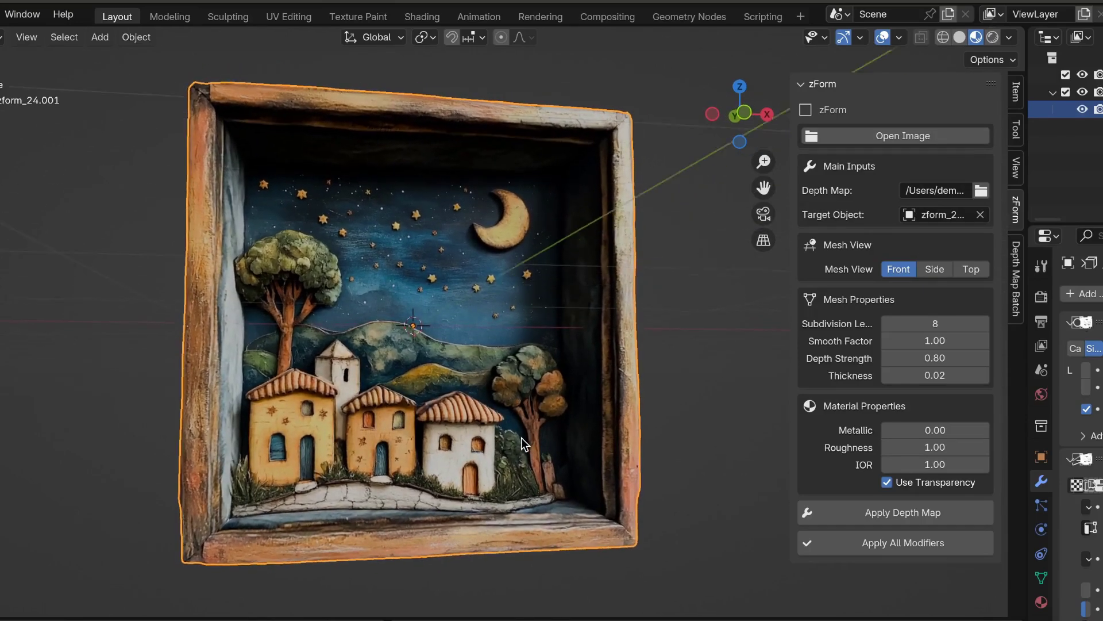
Check the village relief's profile and rear surface using the side, front and back views.
{"action": "key", "text": "KP_3"}
{"action": "scroll", "coordinate": [471, 484], "scroll_direction": "down", "scroll_amount": 2}
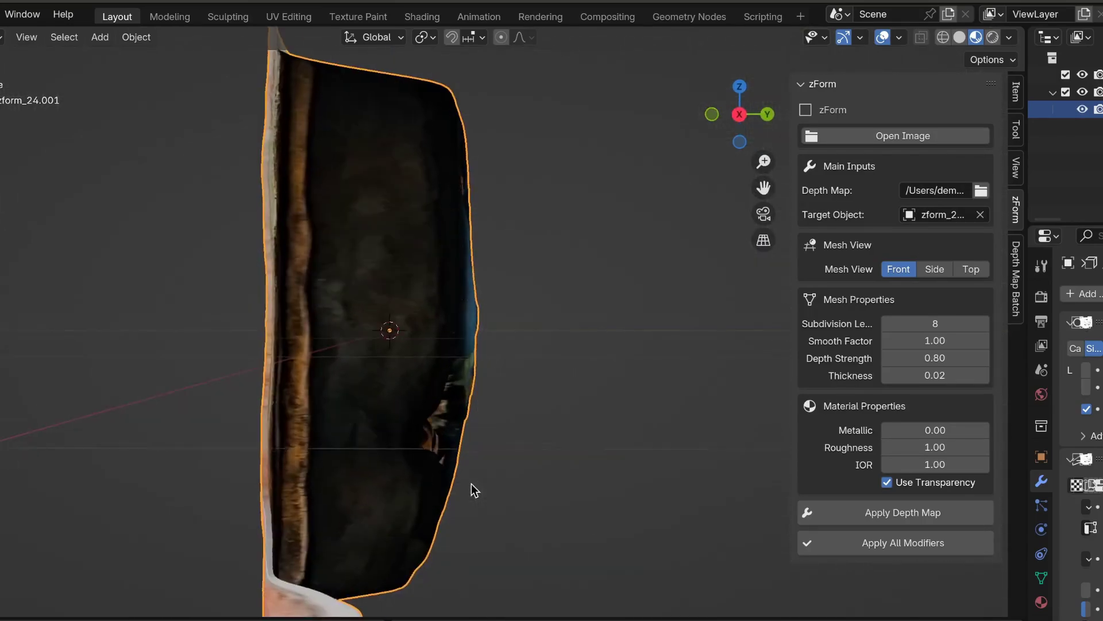
{"action": "key", "text": "KP_1"}
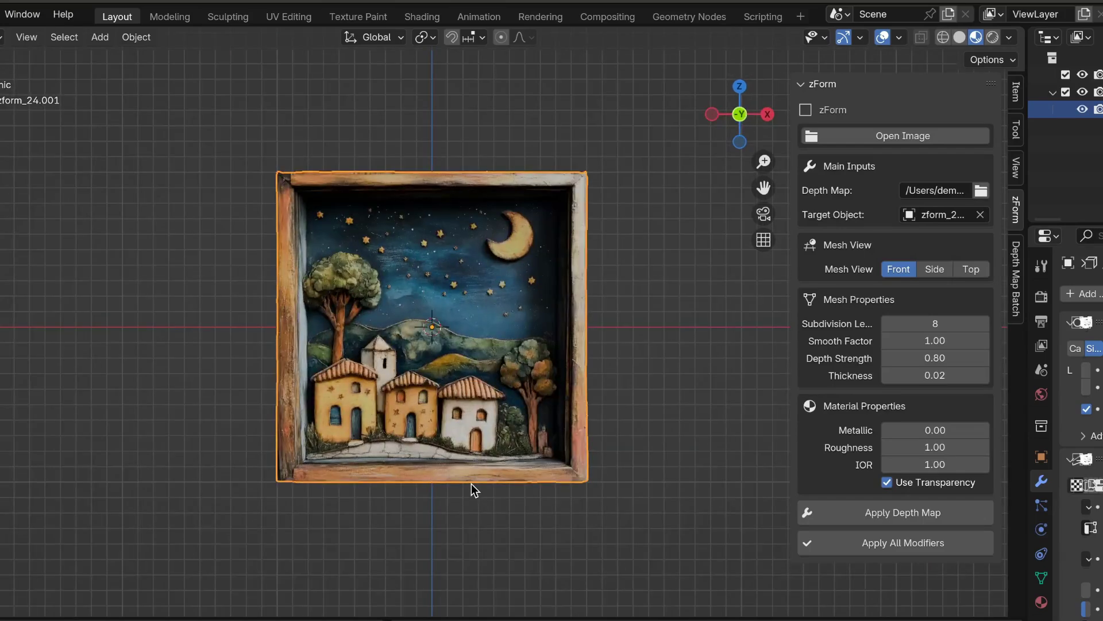
{"action": "key", "text": "ctrl+KP_1"}
{"action": "scroll", "coordinate": [471, 484], "scroll_direction": "down", "scroll_amount": 5}
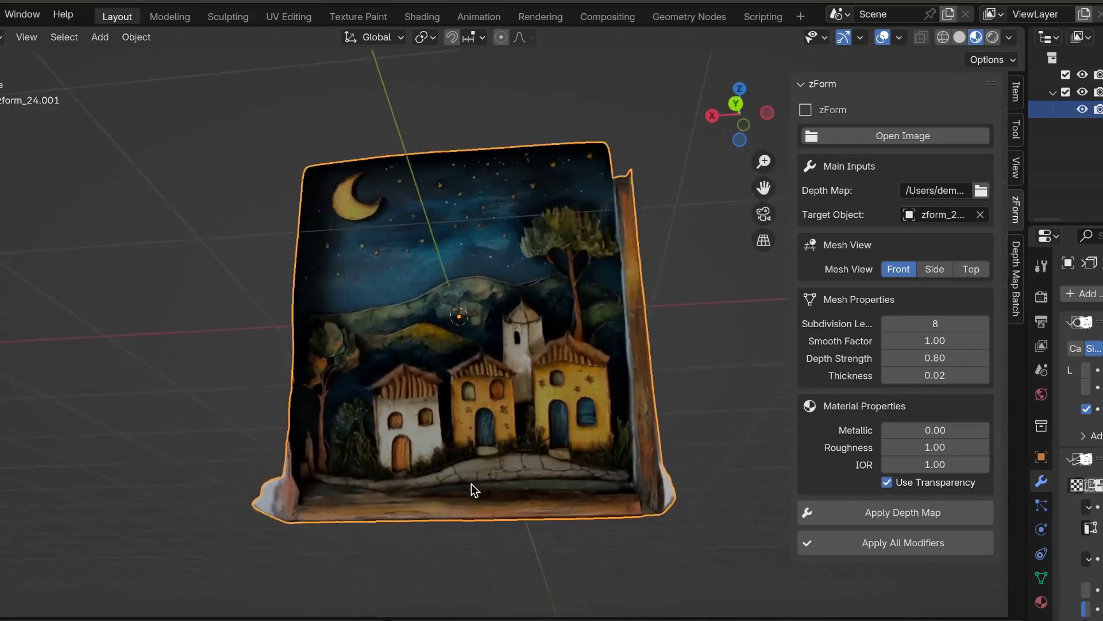
{"action": "scroll", "coordinate": [472, 484], "scroll_direction": "up", "scroll_amount": 4}
{"action": "key", "text": "KP_1"}
{"action": "scroll", "coordinate": [413, 451], "scroll_direction": "up", "scroll_amount": 2}
{"action": "scroll", "coordinate": [412, 452], "scroll_direction": "down", "scroll_amount": 4}
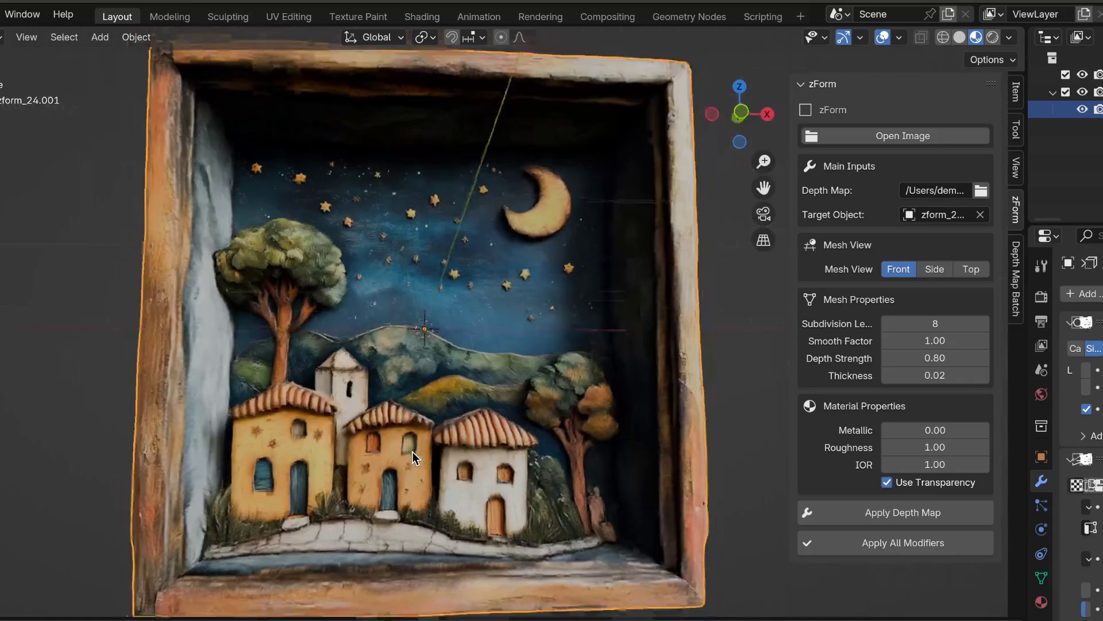
Inspect the frame and village scene from the front at varying distances and slight angles.
{"action": "scroll", "coordinate": [413, 452], "scroll_direction": "down", "scroll_amount": 3}
{"action": "scroll", "coordinate": [412, 452], "scroll_direction": "up", "scroll_amount": 3}
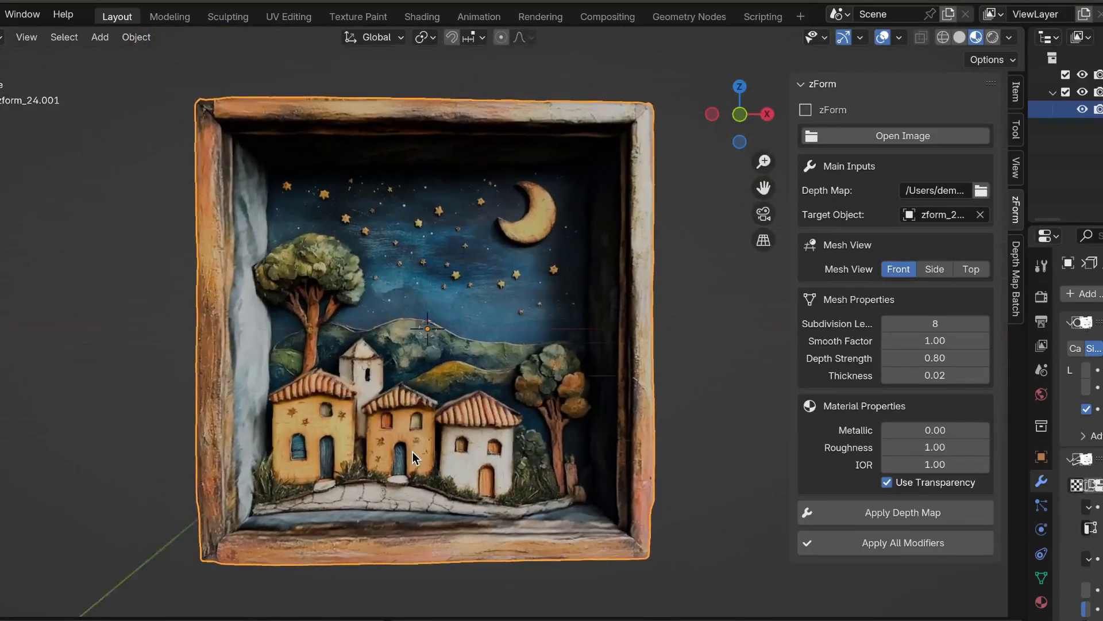
{"action": "scroll", "coordinate": [413, 451], "scroll_direction": "down", "scroll_amount": 3}
{"action": "scroll", "coordinate": [413, 452], "scroll_direction": "up", "scroll_amount": 3}
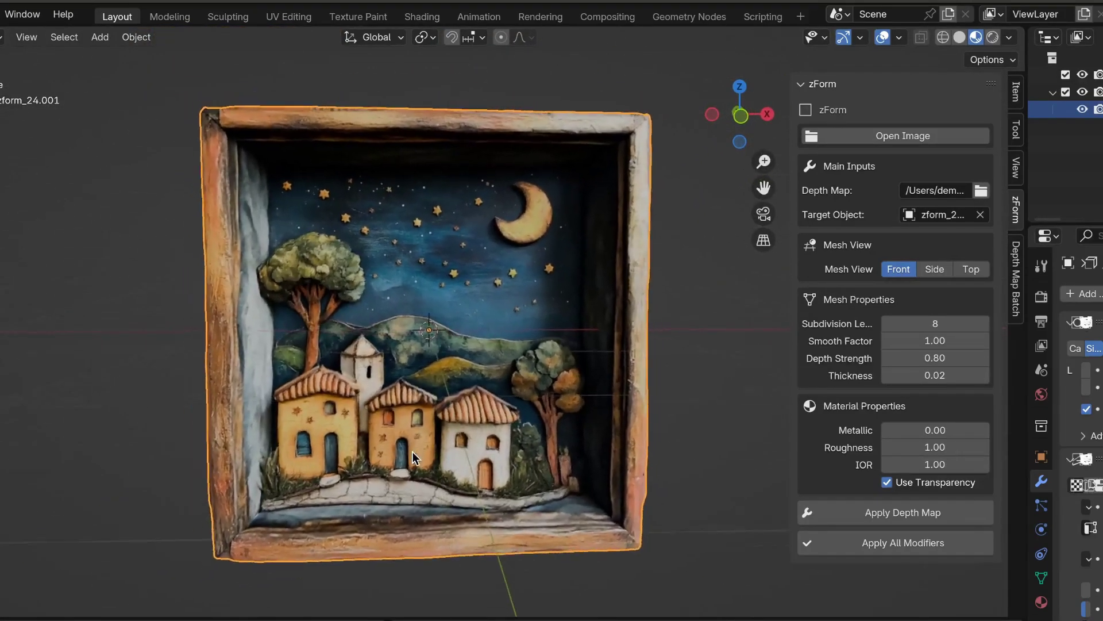
{"action": "scroll", "coordinate": [413, 452], "scroll_direction": "up", "scroll_amount": 2}
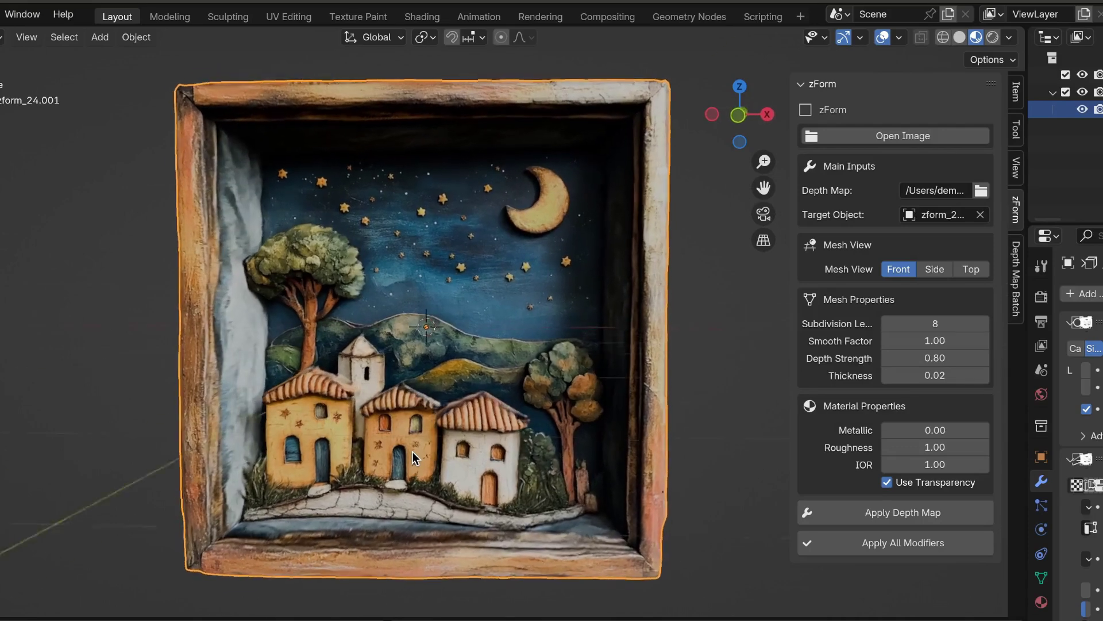
{"action": "scroll", "coordinate": [413, 452], "scroll_direction": "left", "scroll_amount": 3}
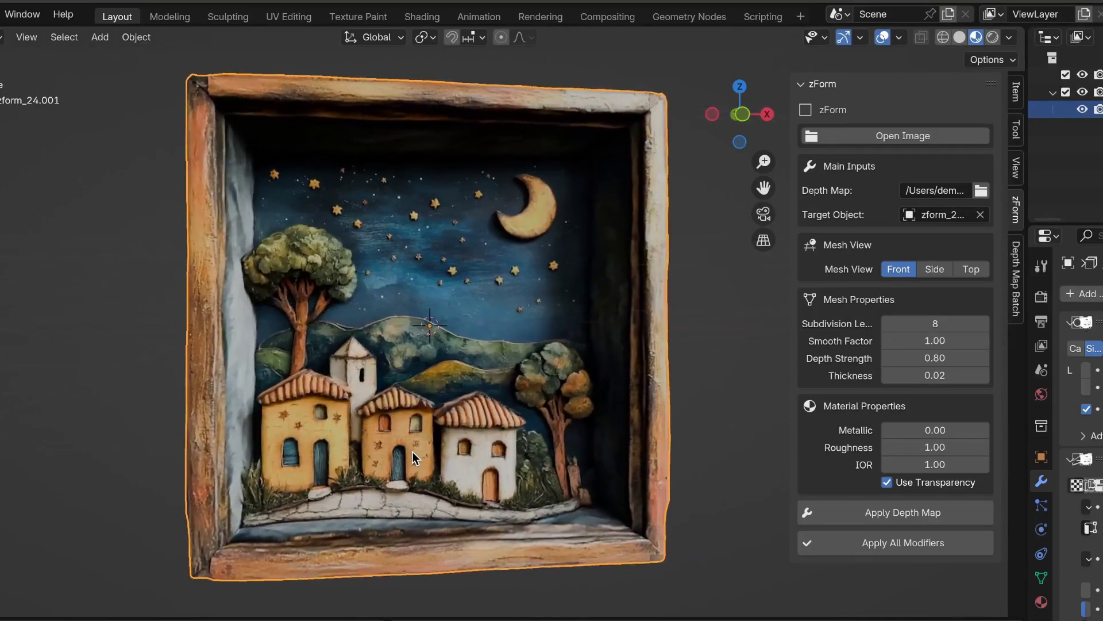
{"action": "scroll", "coordinate": [412, 452], "scroll_direction": "up", "scroll_amount": 2}
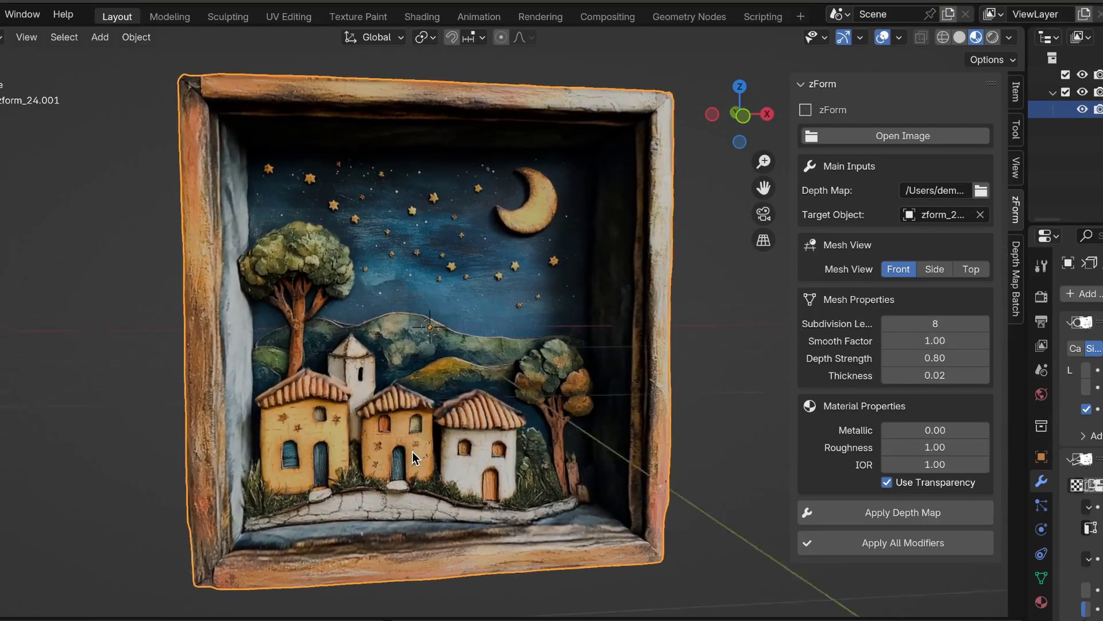
{"action": "scroll", "coordinate": [412, 452], "scroll_direction": "left", "scroll_amount": 3}
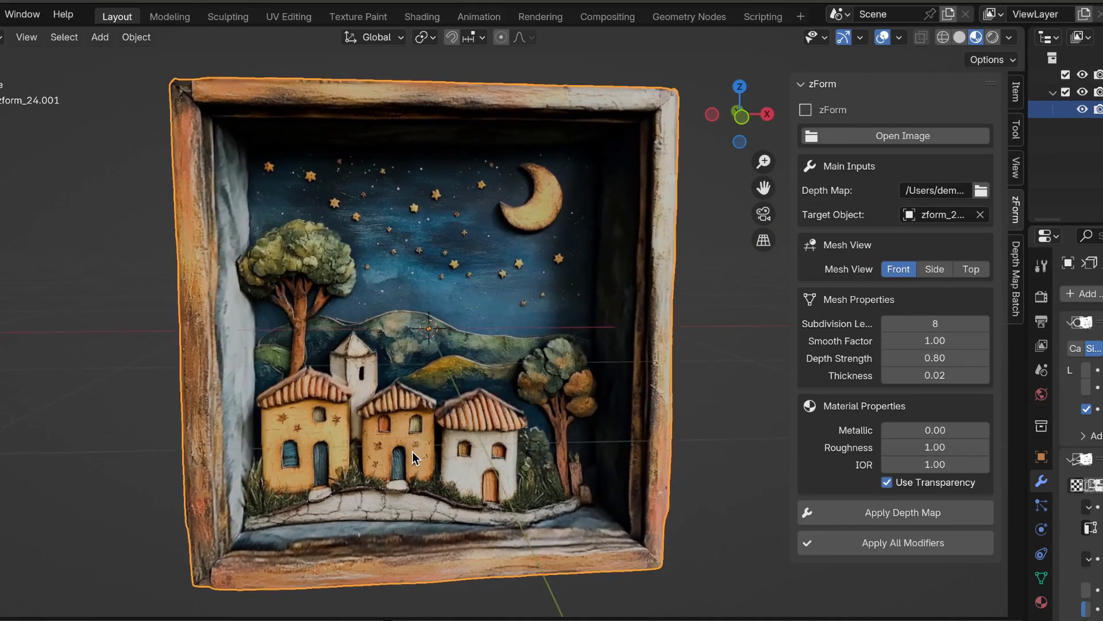
{"action": "scroll", "coordinate": [412, 452], "scroll_direction": "down", "scroll_amount": 2}
{"action": "scroll", "coordinate": [413, 452], "scroll_direction": "left", "scroll_amount": 2}
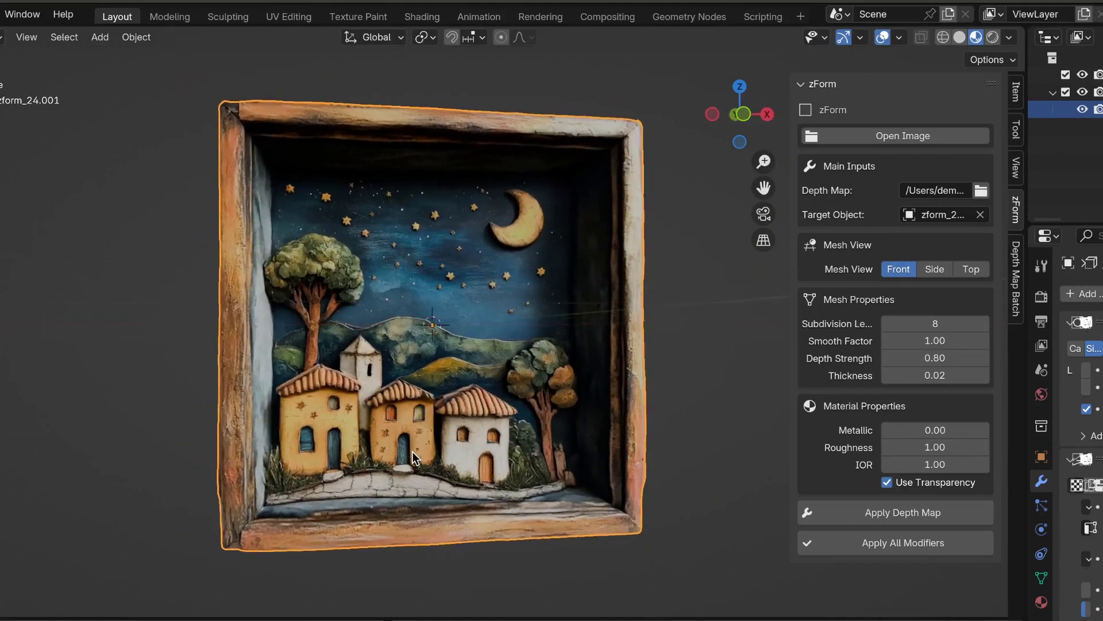
{"action": "scroll", "coordinate": [413, 451], "scroll_direction": "left", "scroll_amount": 4}
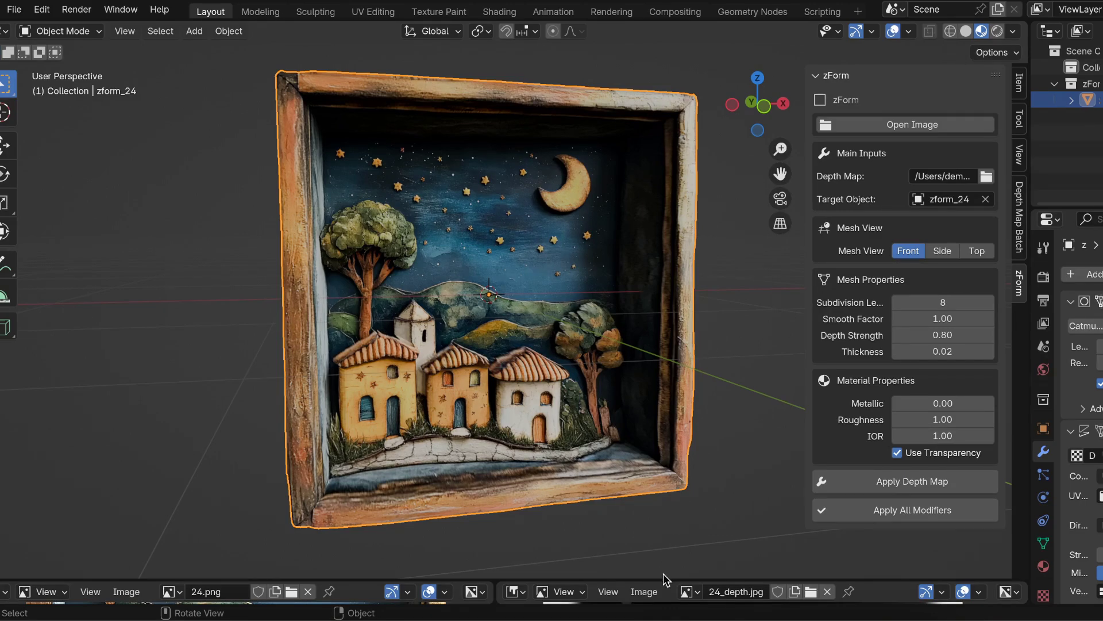
Enlarge the image editors to compare 24.png with 24_depth.jpg, then restore the larger 3D view.
{"action": "left_click_drag", "start_coordinate": [665, 577], "coordinate": [661, 140]}
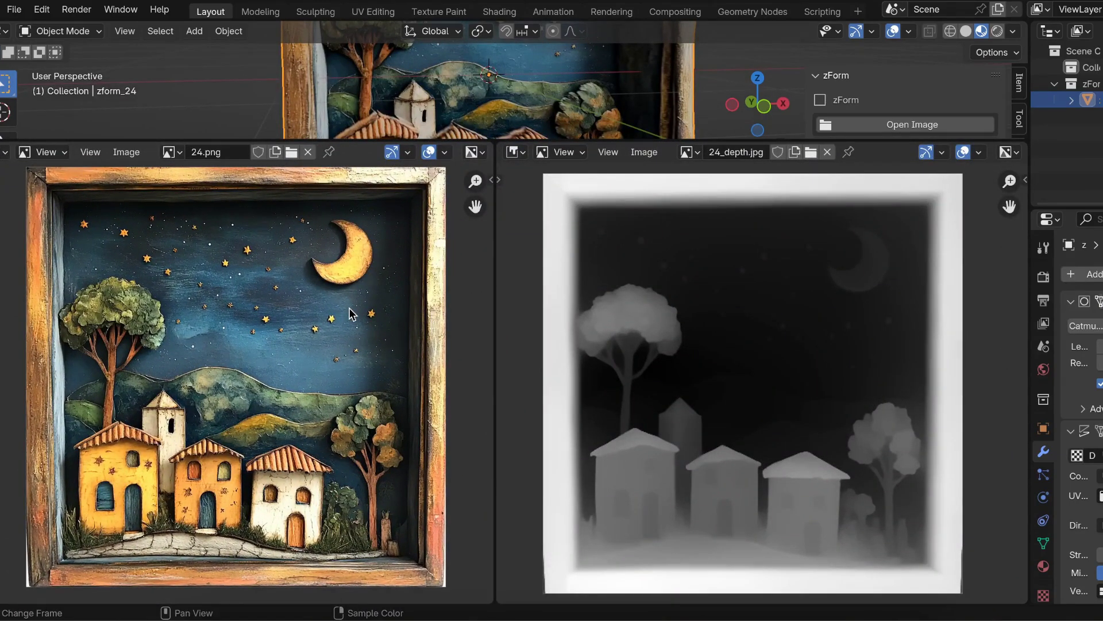
{"action": "middle_click_drag", "start_coordinate": [680, 301], "coordinate": [685, 294]}
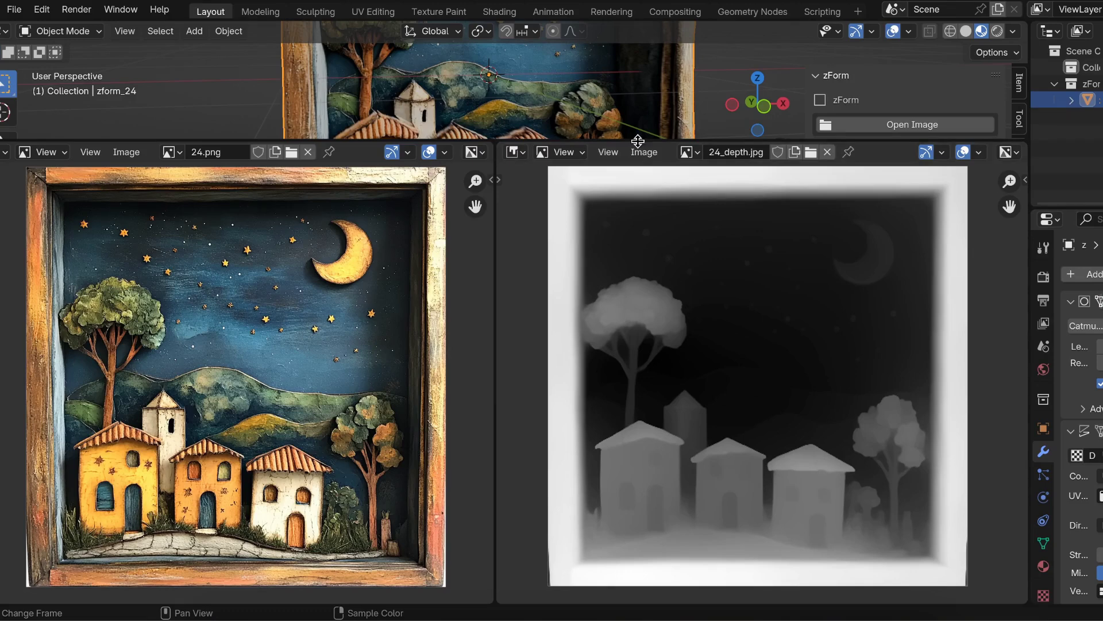
{"action": "left_click_drag", "start_coordinate": [638, 141], "coordinate": [637, 500]}
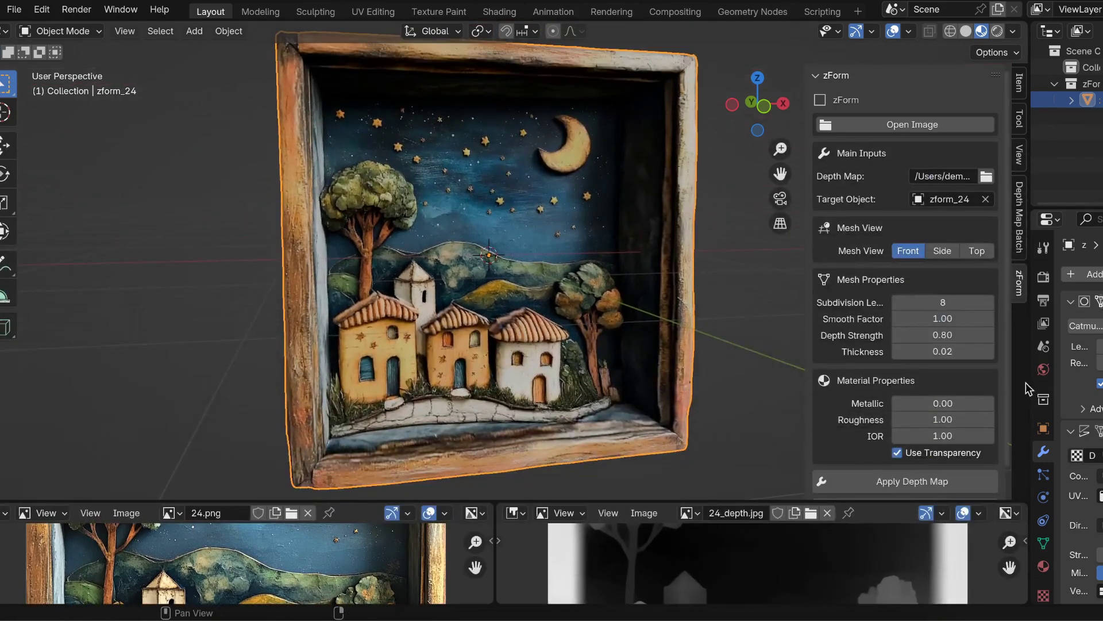
Widen the properties area to review the relief's Subdivision, Displace, Smooth and Solidify modifiers, then narrow it again.
{"action": "left_click_drag", "start_coordinate": [1031, 376], "coordinate": [717, 458]}
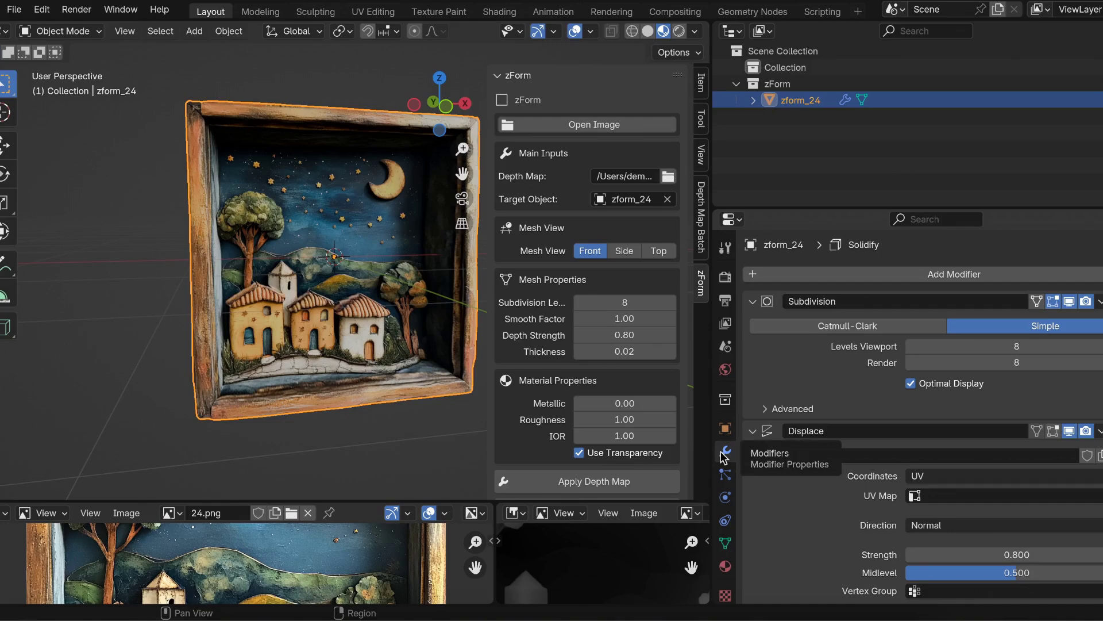
{"action": "left_click_drag", "start_coordinate": [713, 376], "coordinate": [657, 380]}
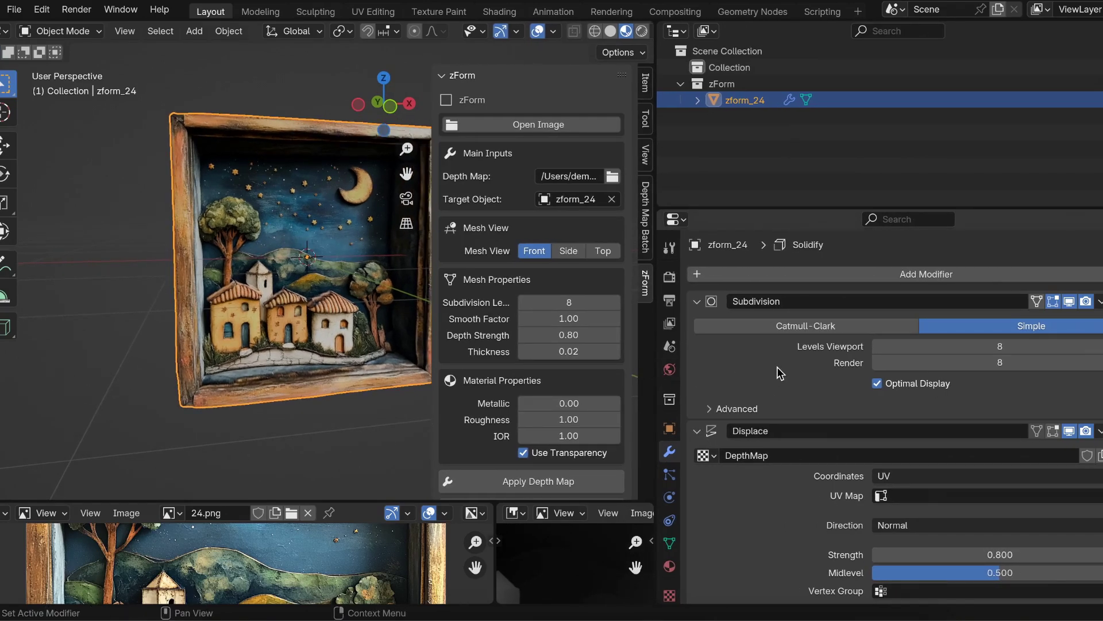
{"action": "scroll", "coordinate": [833, 408], "scroll_direction": "down", "scroll_amount": 4}
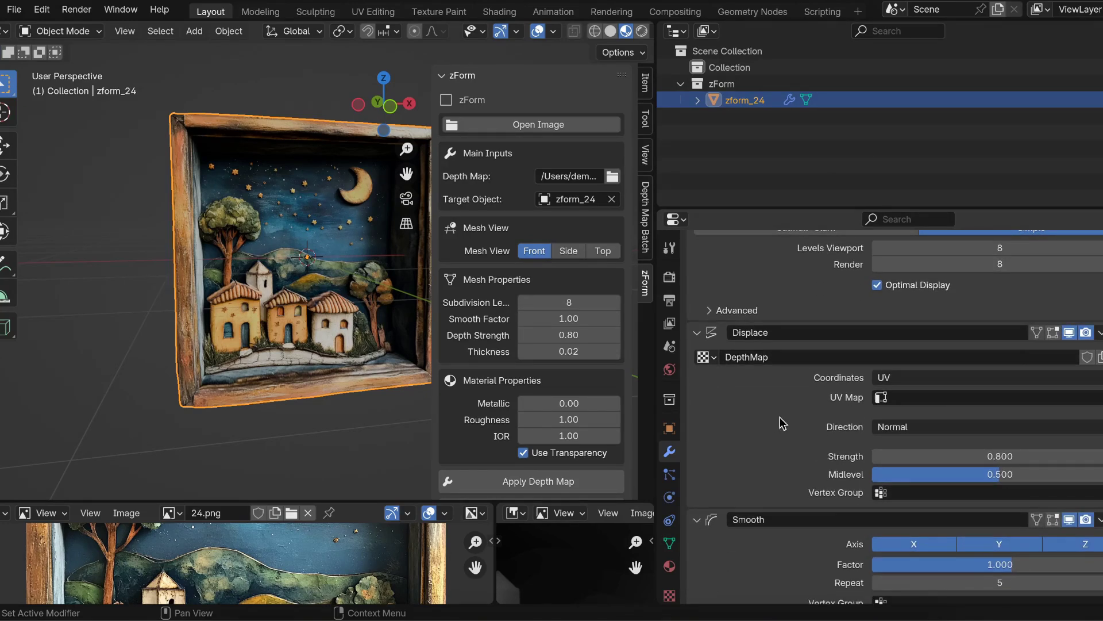
{"action": "scroll", "coordinate": [782, 422], "scroll_direction": "down", "scroll_amount": 5}
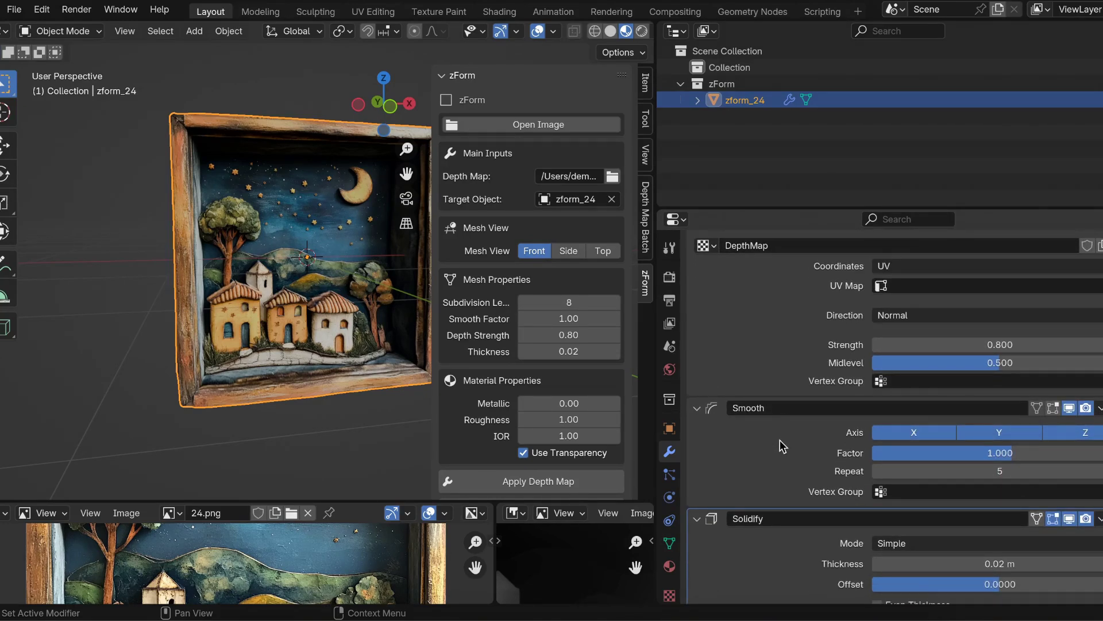
{"action": "scroll", "coordinate": [769, 460], "scroll_direction": "down", "scroll_amount": 2}
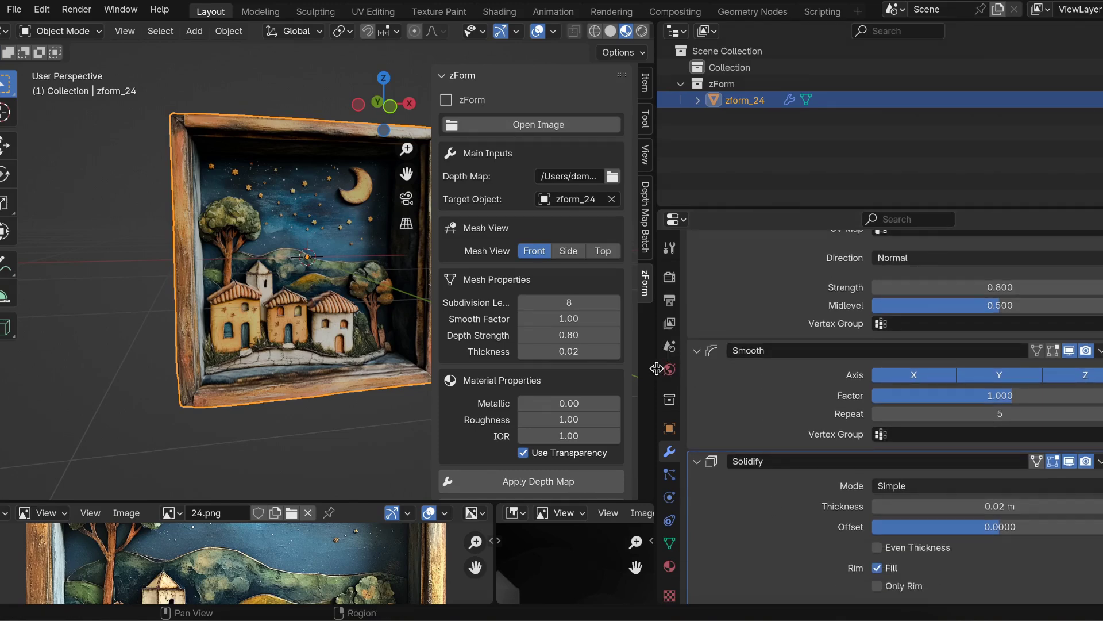
{"action": "left_click_drag", "start_coordinate": [656, 368], "coordinate": [1005, 382]}
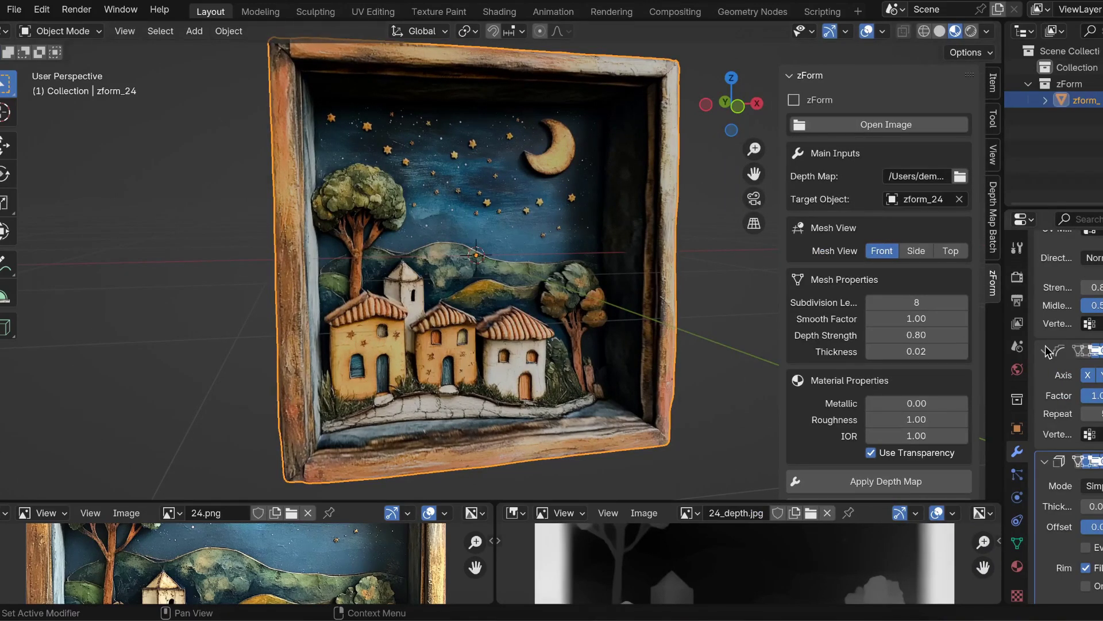
{"action": "scroll", "coordinate": [1047, 350], "scroll_direction": "up", "scroll_amount": 8}
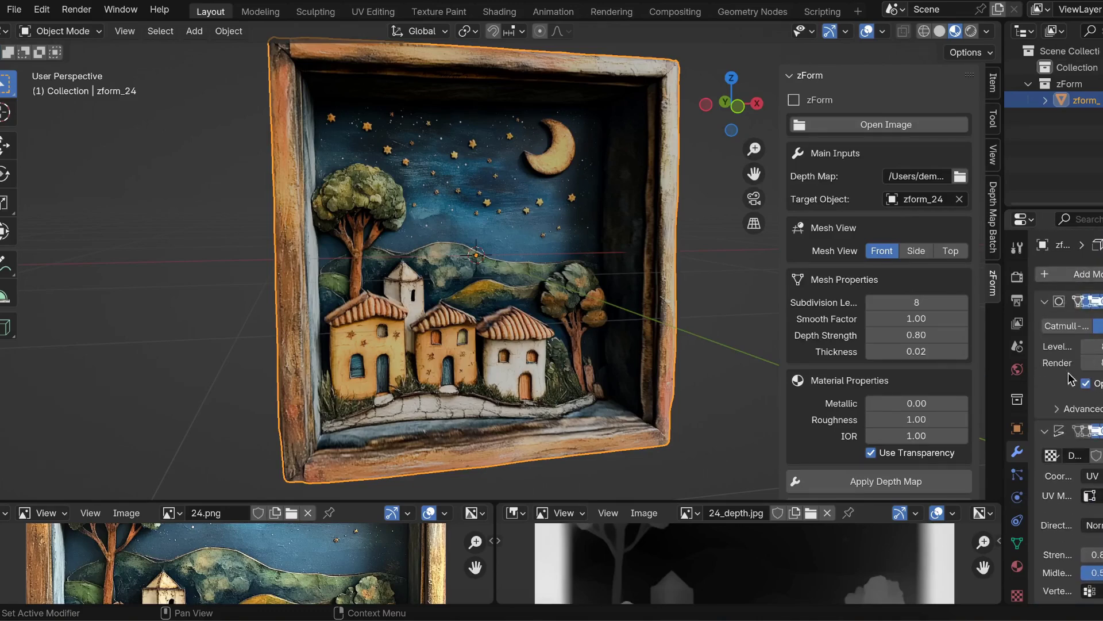
{"action": "scroll", "coordinate": [1070, 379], "scroll_direction": "down", "scroll_amount": 2}
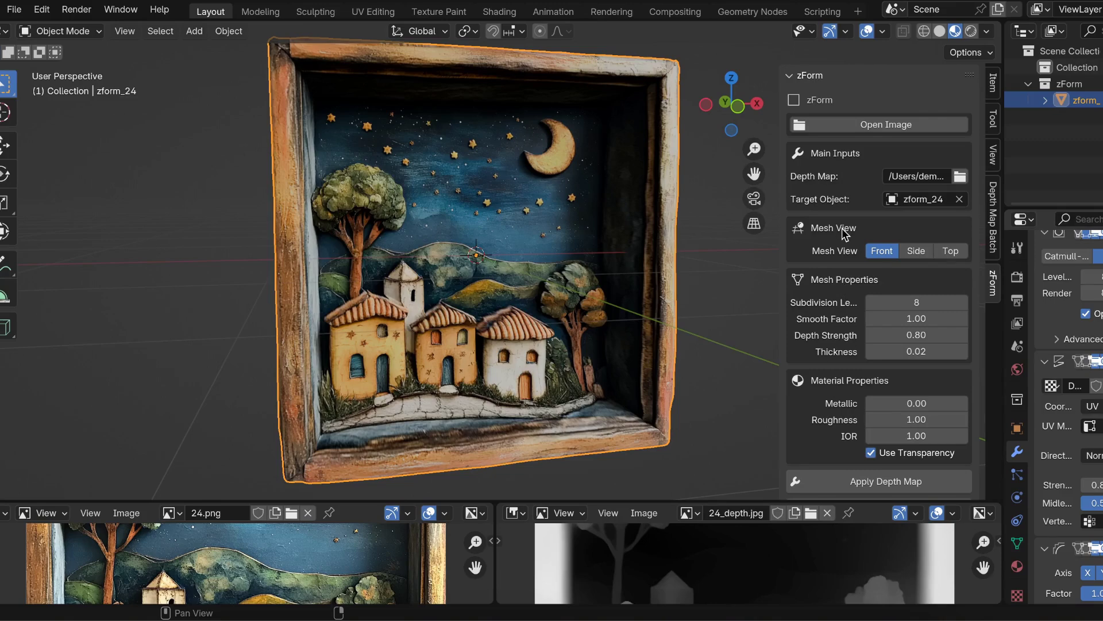
Examine the relief's houses, trees and inner frame walls up close from several angles.
{"action": "scroll", "coordinate": [511, 322], "scroll_direction": "down", "scroll_amount": 3}
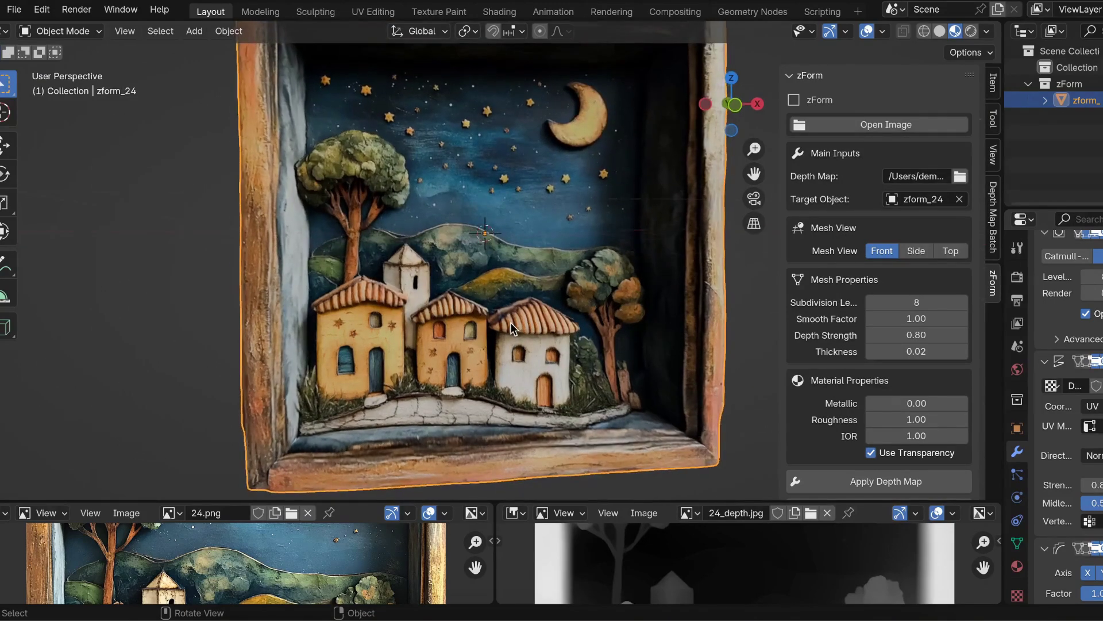
{"action": "scroll", "coordinate": [511, 322], "scroll_direction": "down", "scroll_amount": 3, "text": "ctrl"}
{"action": "scroll", "coordinate": [511, 322], "scroll_direction": "up", "scroll_amount": 5}
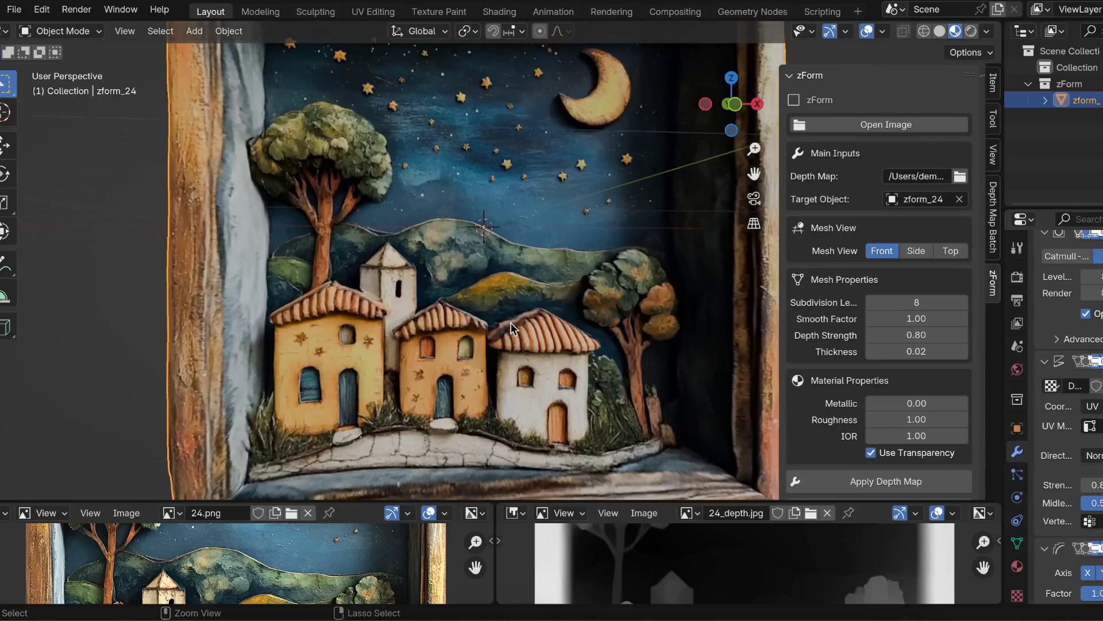
{"action": "scroll", "coordinate": [511, 323], "scroll_direction": "down", "scroll_amount": 5}
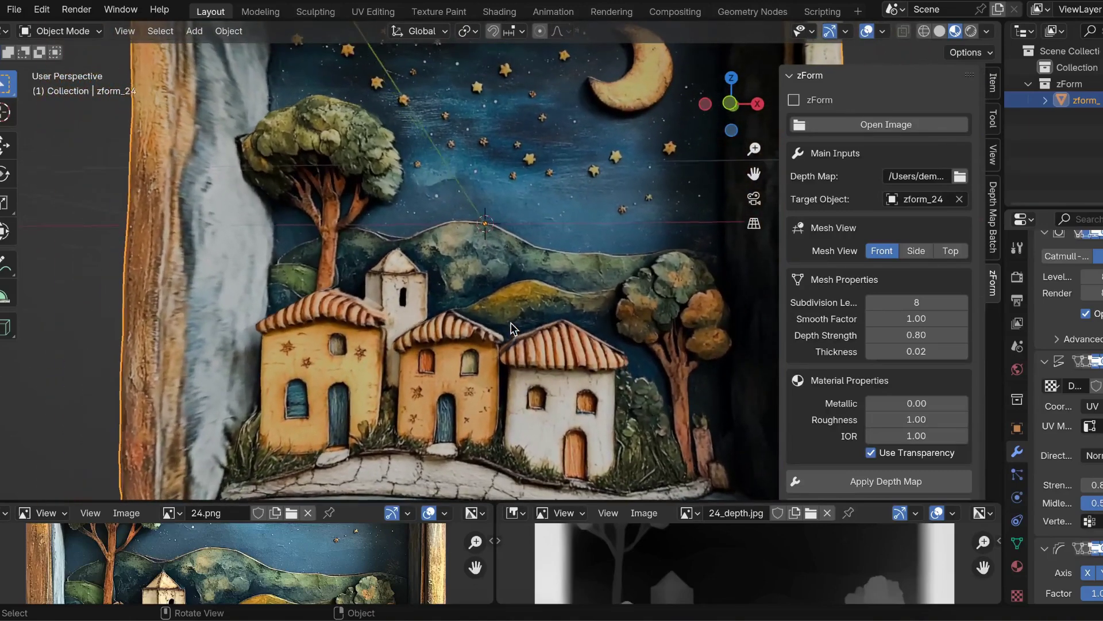
{"action": "scroll", "coordinate": [511, 325], "scroll_direction": "up", "scroll_amount": 5}
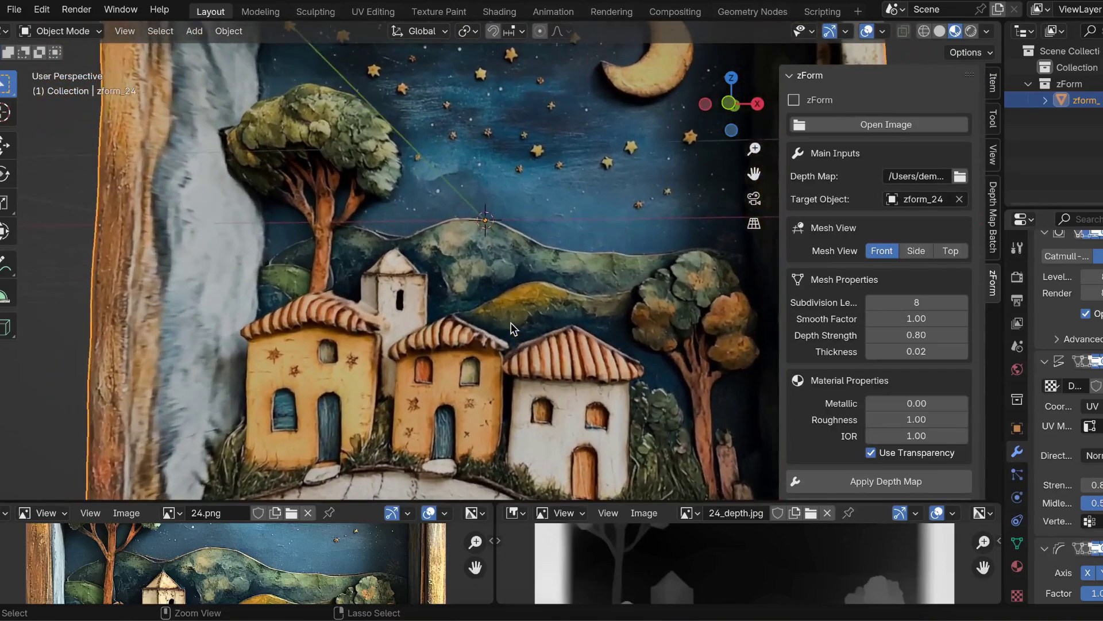
{"action": "scroll", "coordinate": [512, 325], "scroll_direction": "down", "scroll_amount": 3}
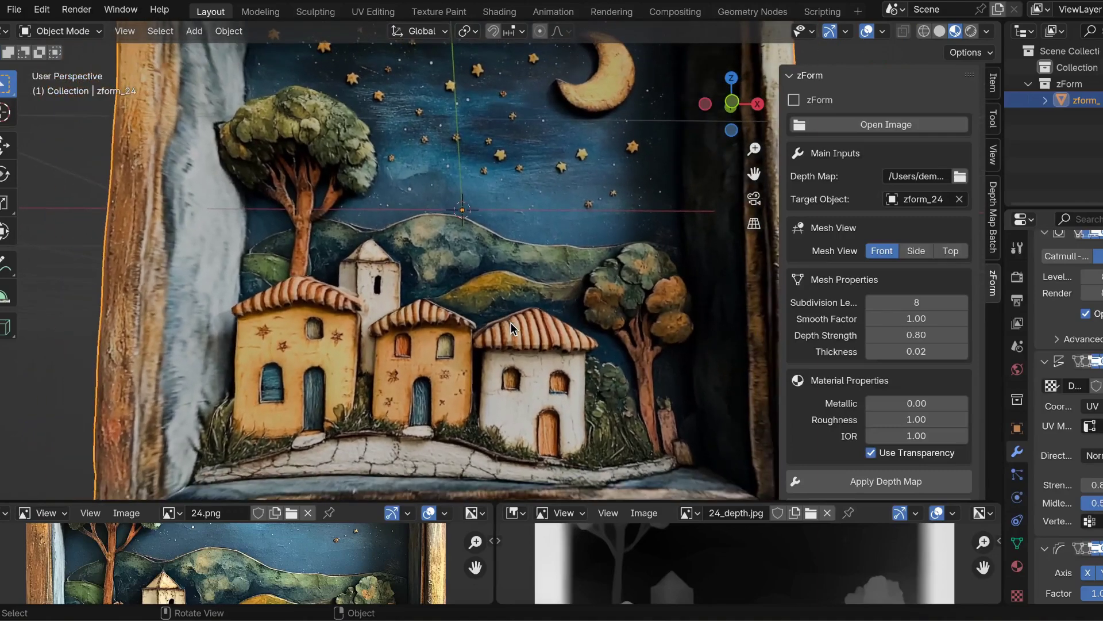
{"action": "scroll", "coordinate": [511, 324], "scroll_direction": "up", "scroll_amount": 4}
{"action": "scroll", "coordinate": [512, 324], "scroll_direction": "down", "scroll_amount": 4}
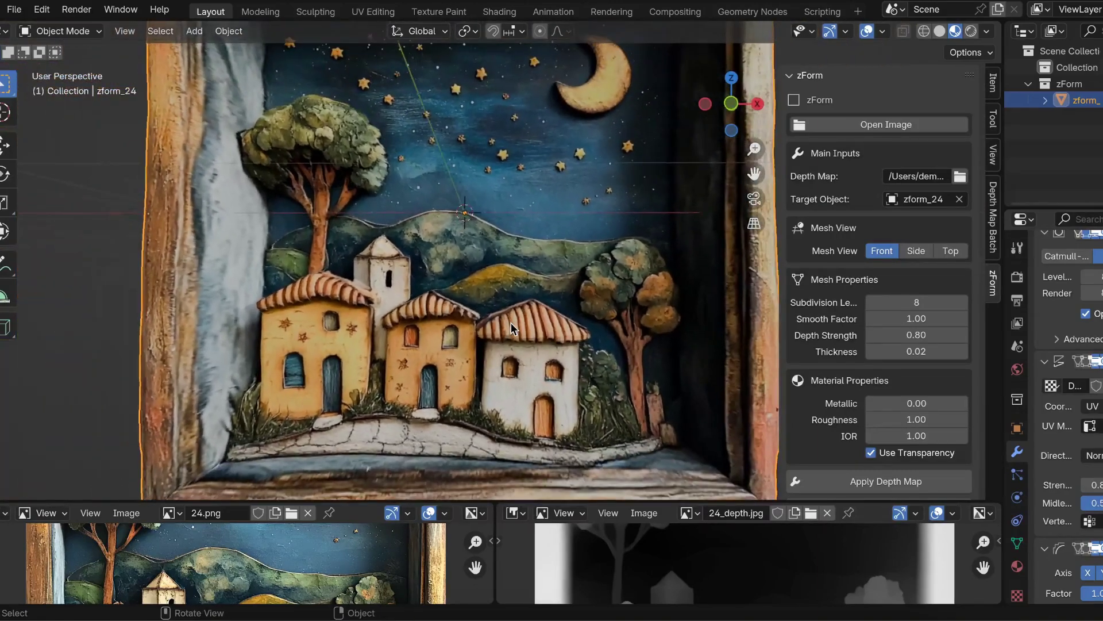
{"action": "scroll", "coordinate": [512, 322], "scroll_direction": "up", "scroll_amount": 3}
{"action": "scroll", "coordinate": [511, 322], "scroll_direction": "down", "scroll_amount": 4}
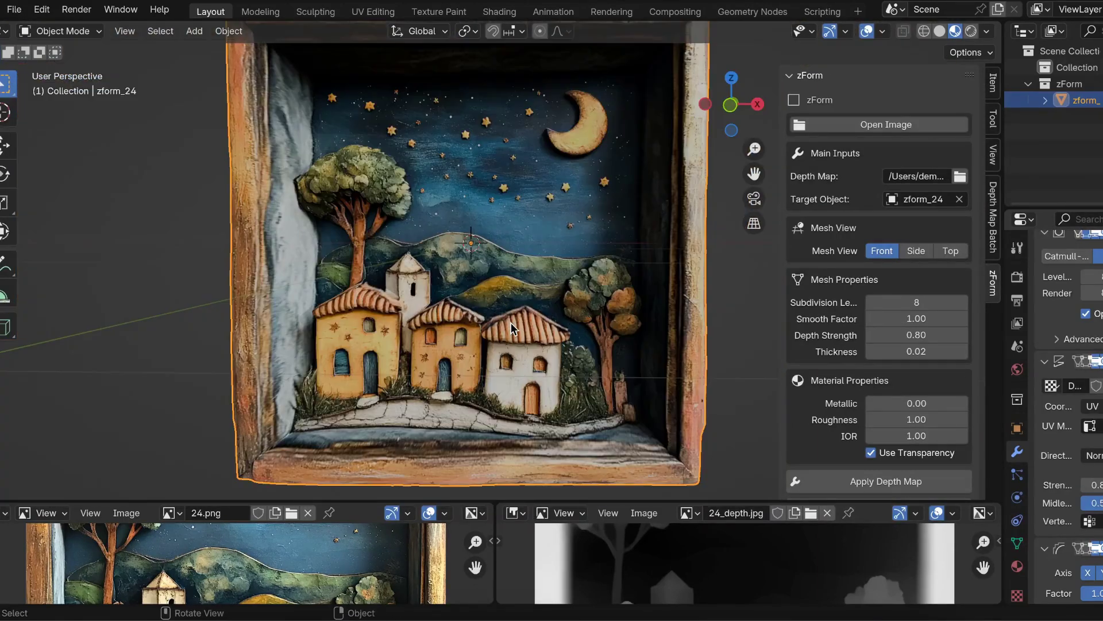
{"action": "scroll", "coordinate": [512, 322], "scroll_direction": "up", "scroll_amount": 3}
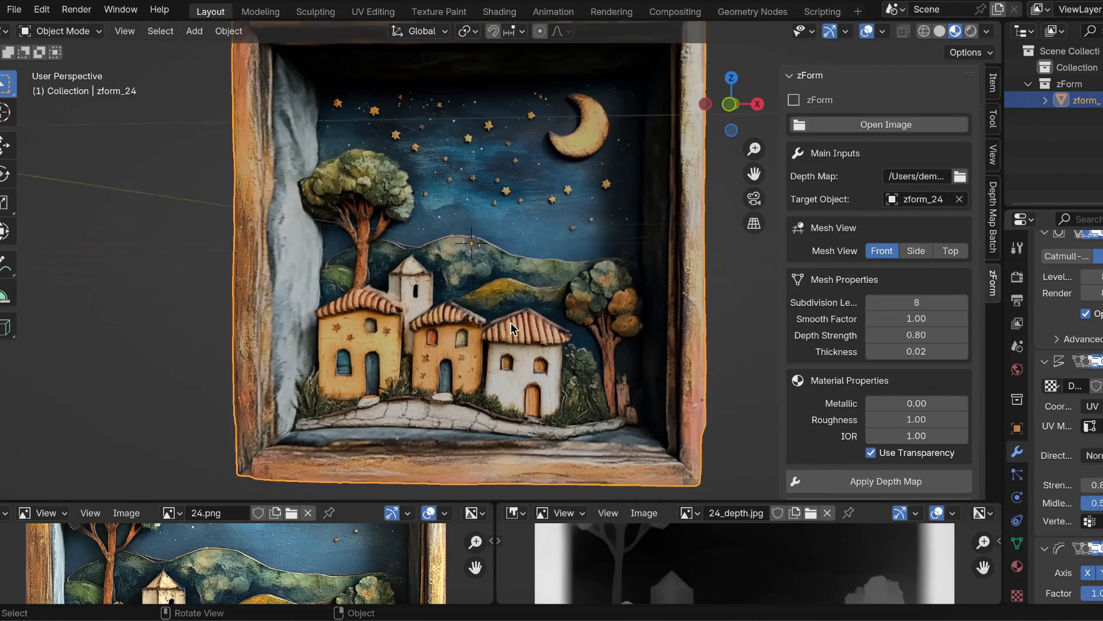
{"action": "scroll", "coordinate": [509, 326], "scroll_direction": "right", "scroll_amount": 2}
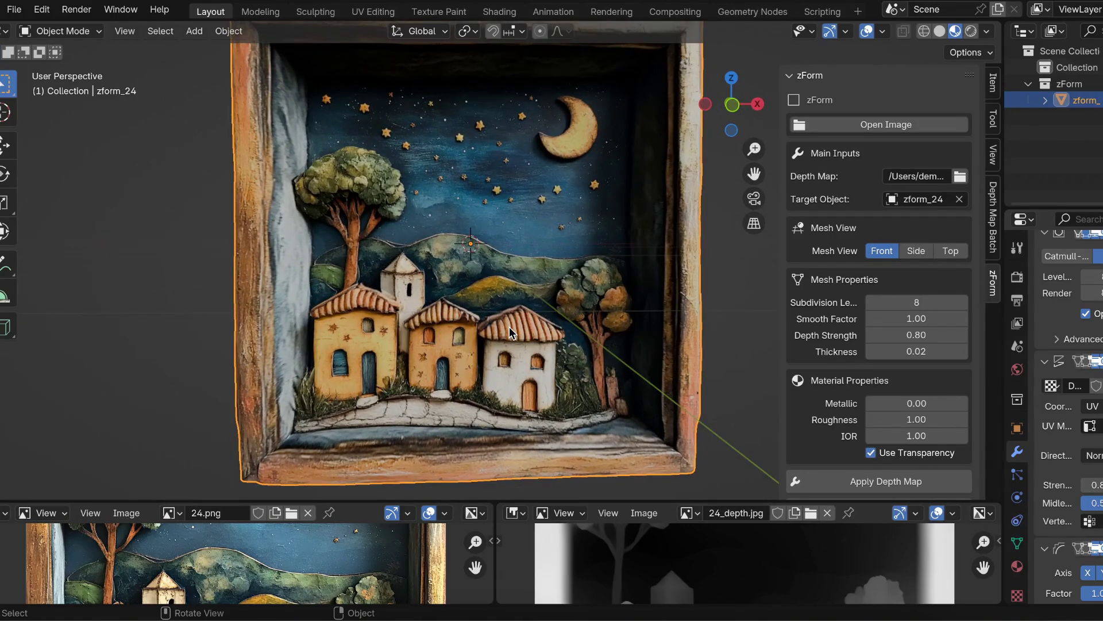
{"action": "scroll", "coordinate": [509, 326], "scroll_direction": "left", "scroll_amount": 3}
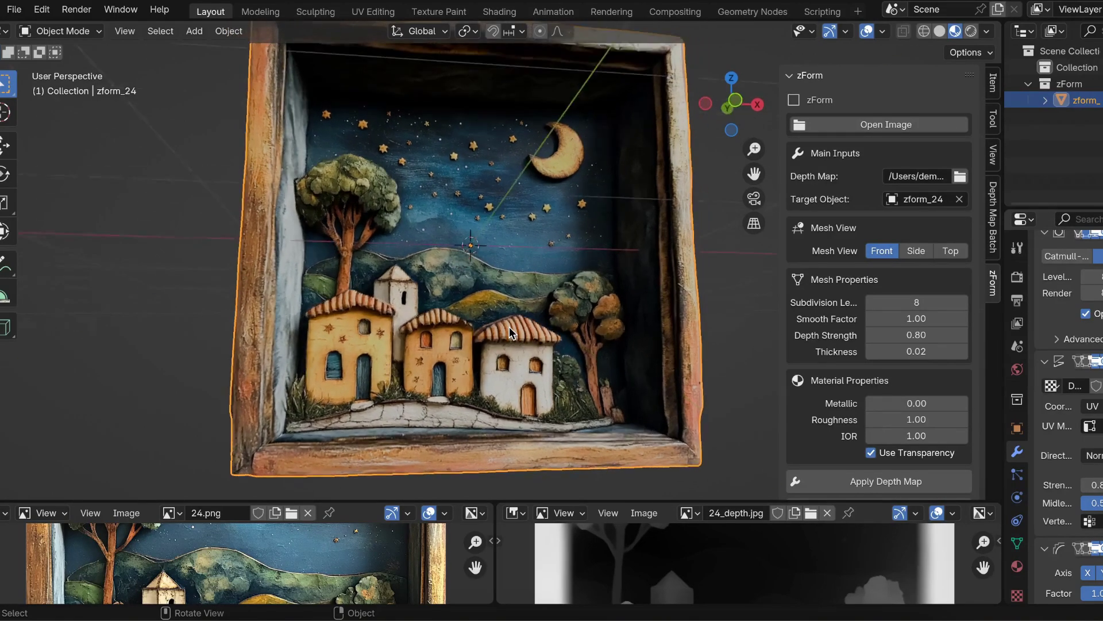